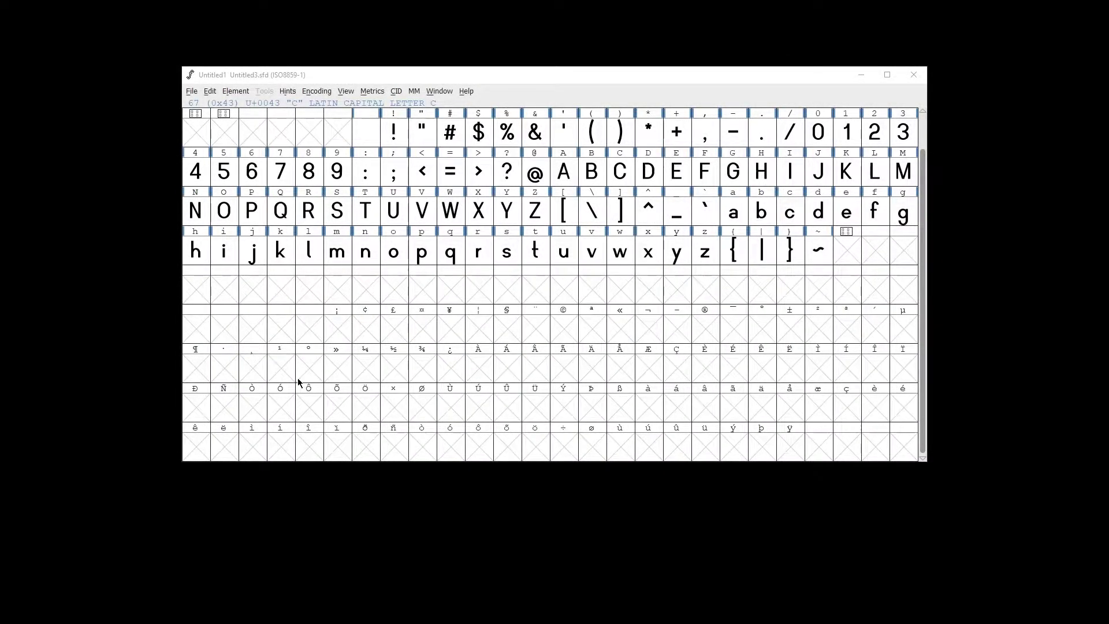
Open a new Metrics window and preview the sample text 'test font'
left_click(372, 93)
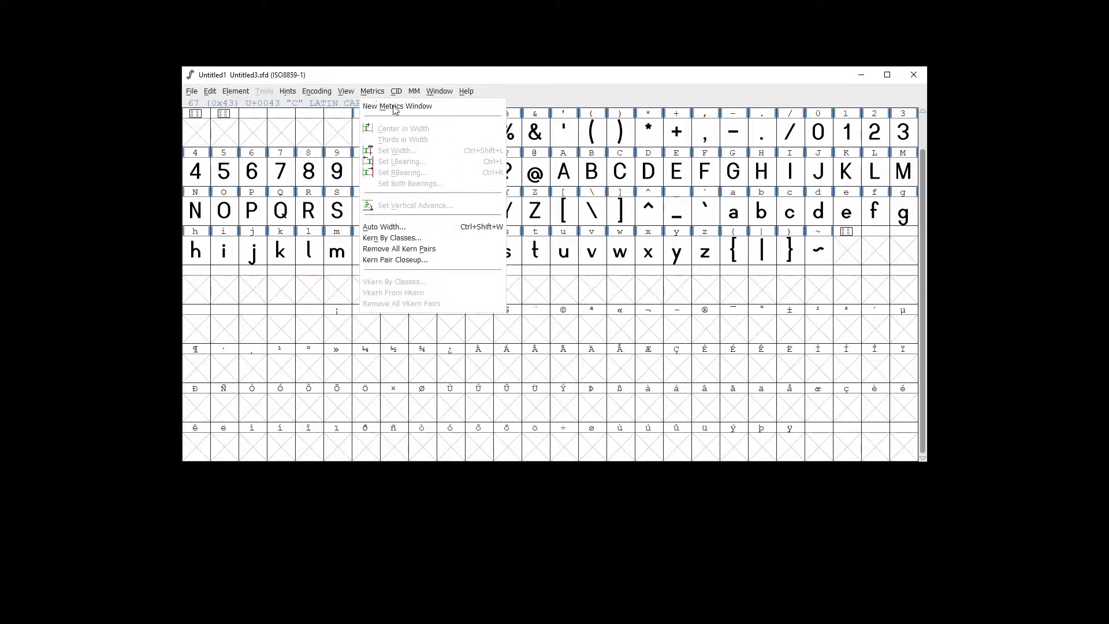
left_click(396, 107)
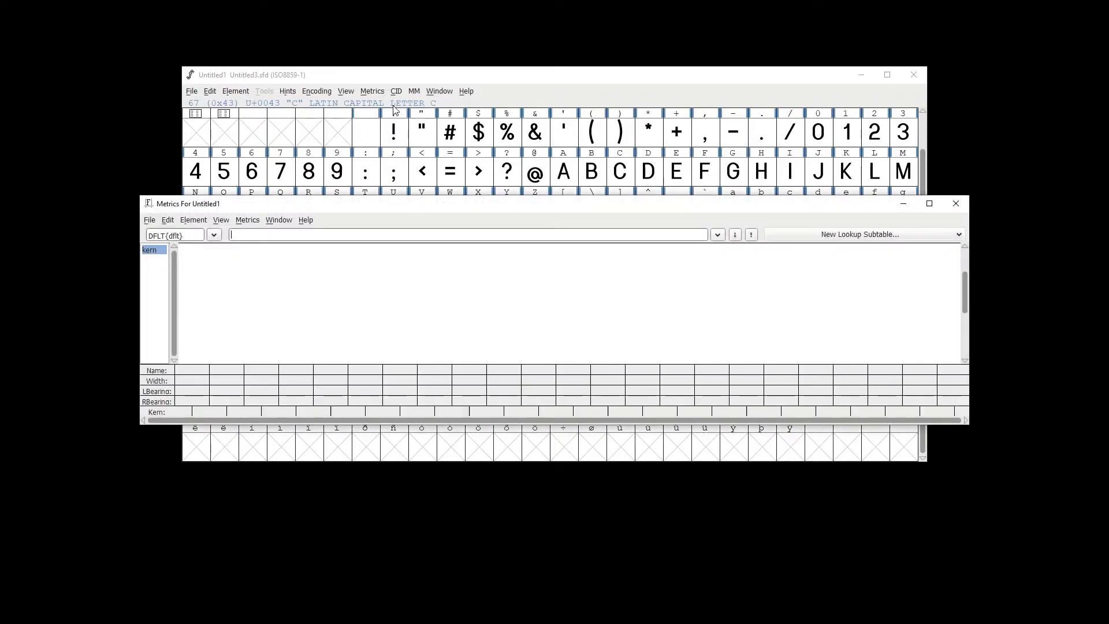
left_click(278, 234)
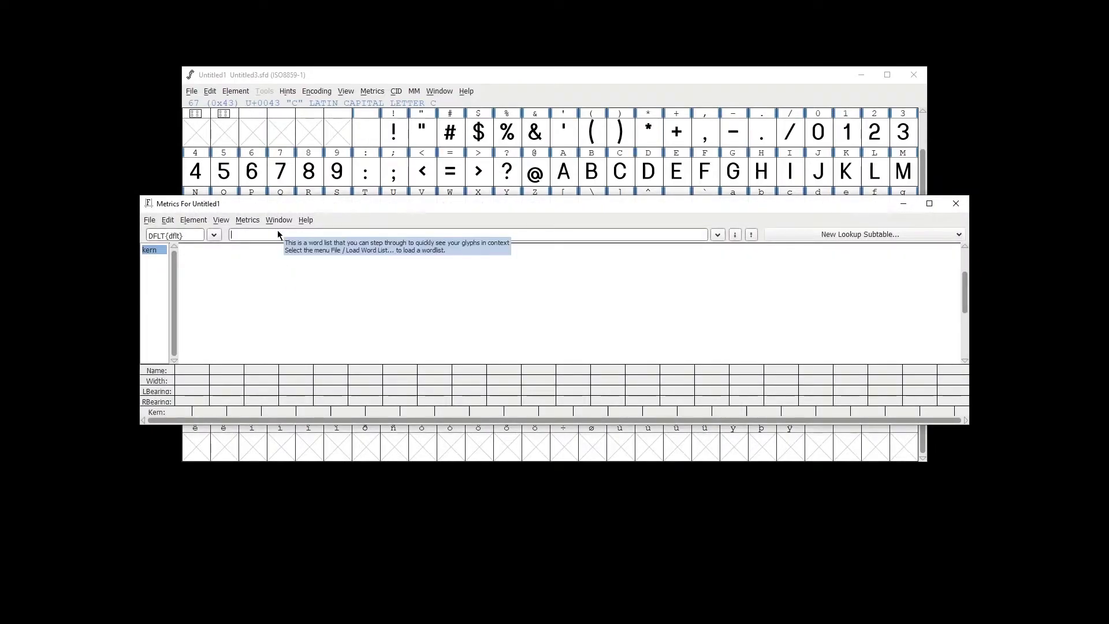
type("test font")
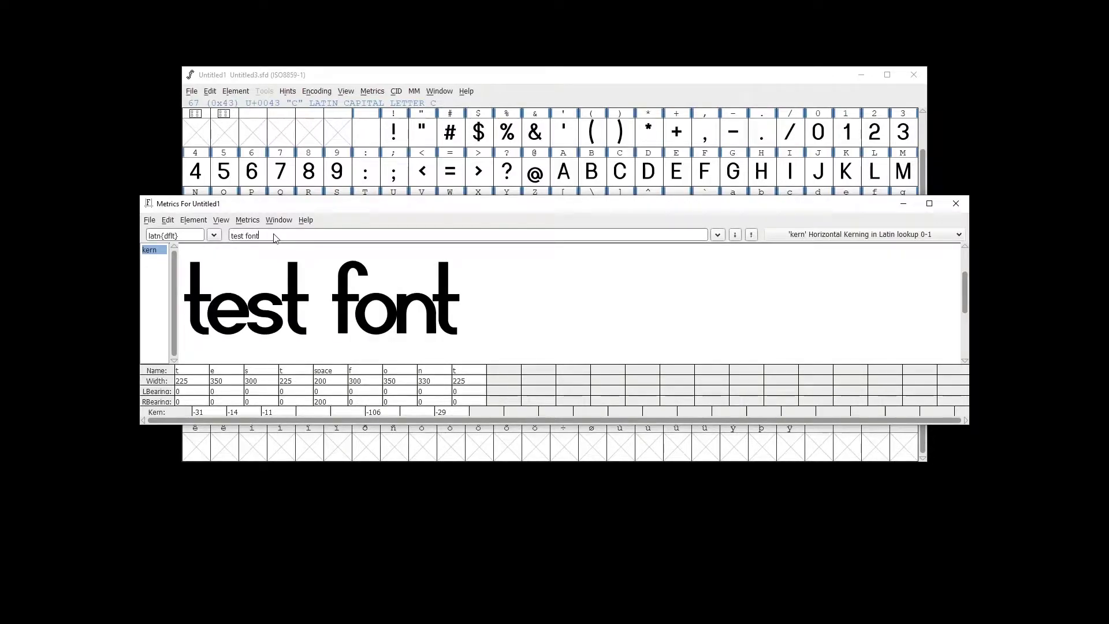
Clear the sample text, stack the glyph grid above the metrics window, and drag # into the preview
key("BackSpace")
key("BackSpace")
key("BackSpace")
key("BackSpace")
key("BackSpace")
key("BackSpace")
key("BackSpace")
key("BackSpace")
key("BackSpace")
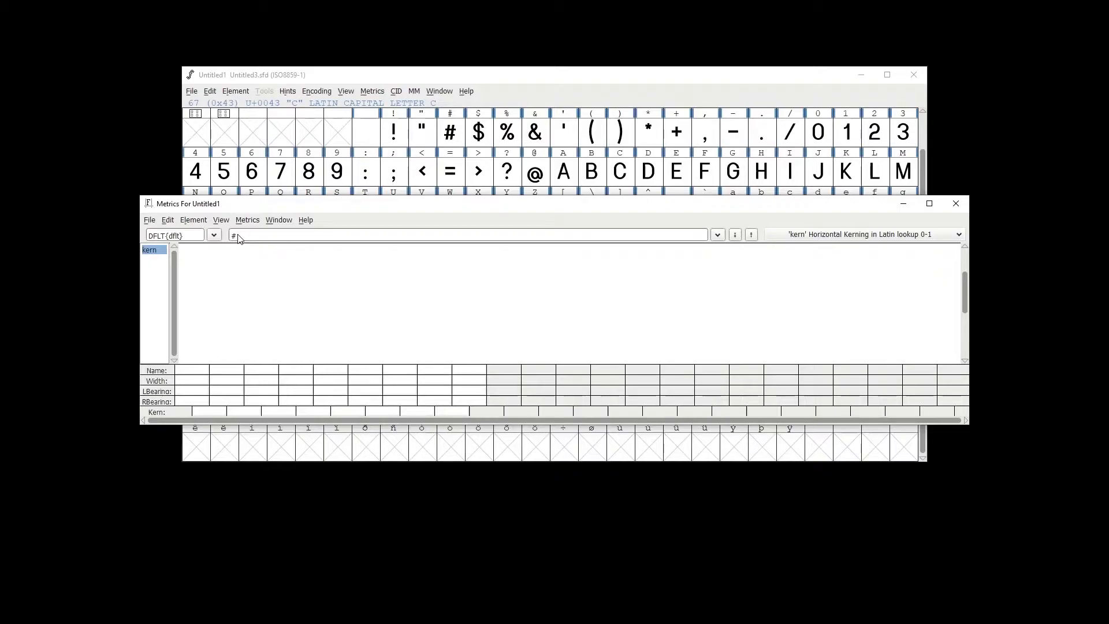
key("BackSpace")
left_click_drag(310, 207, 301, 402)
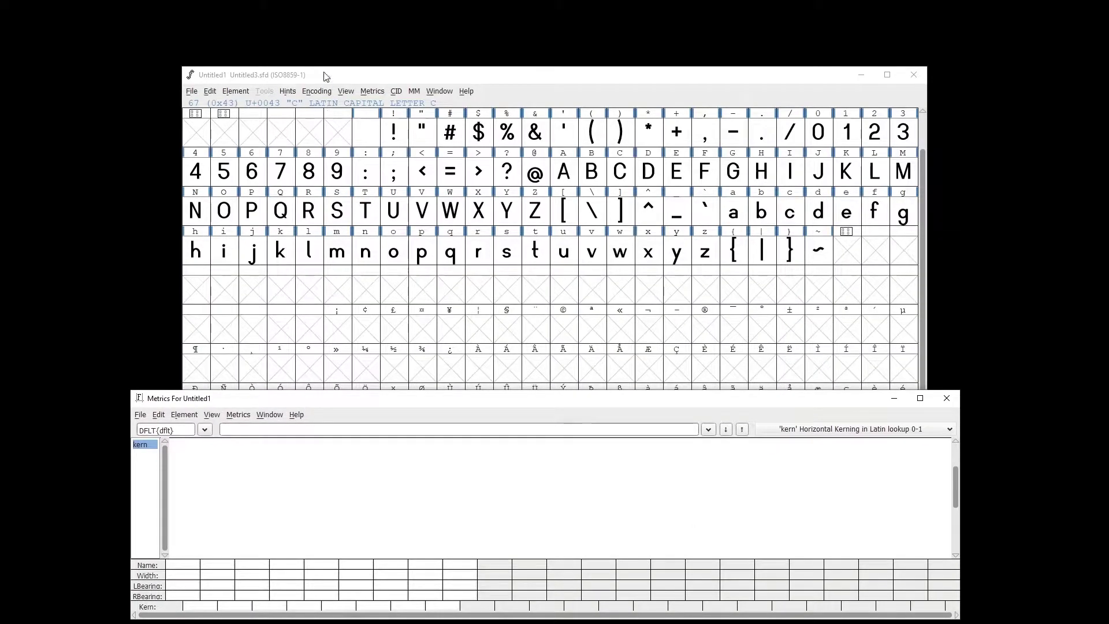
left_click_drag(324, 75, 321, 12)
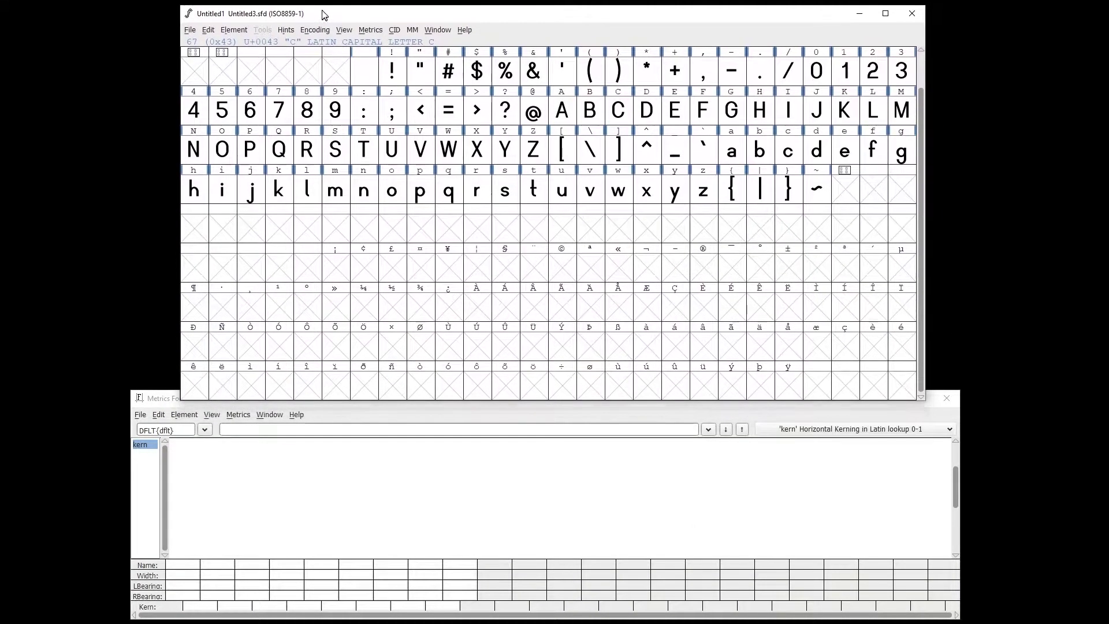
left_click_drag(467, 397, 465, 359)
left_click(450, 70)
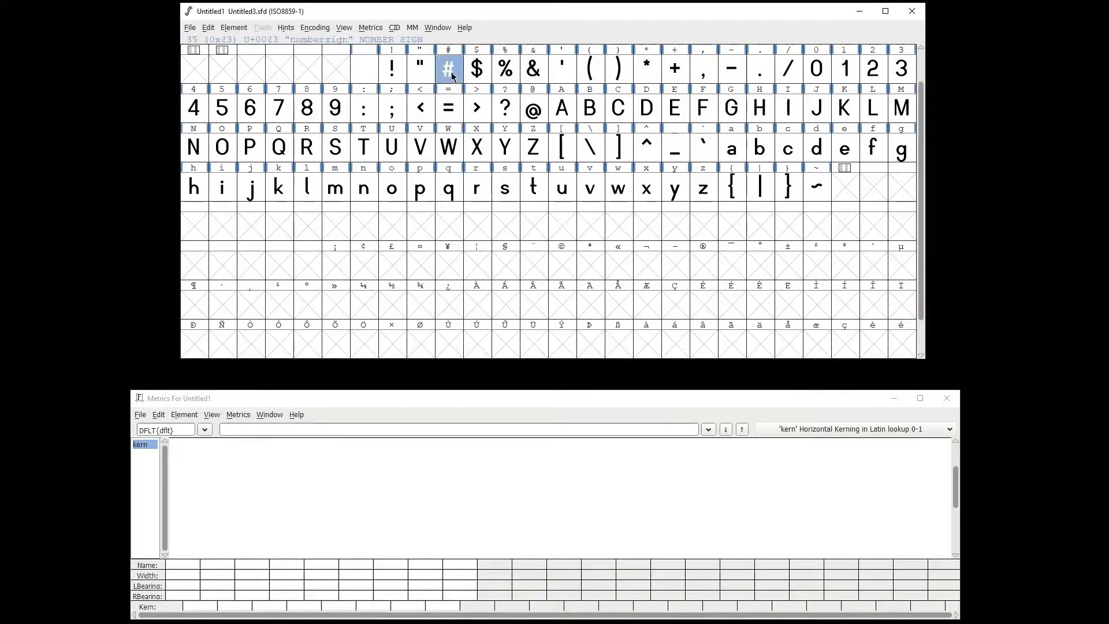
left_click_drag(450, 70, 272, 491)
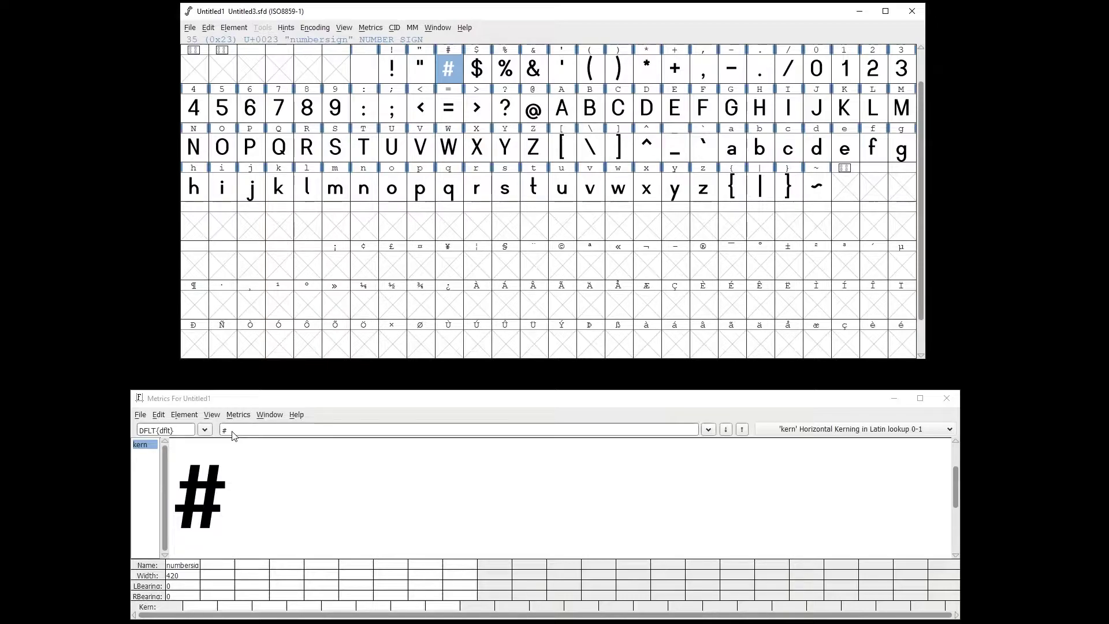
Remove #, preview it by glyph name with '/numbersign', then clear the sample text
key("BackSpace")
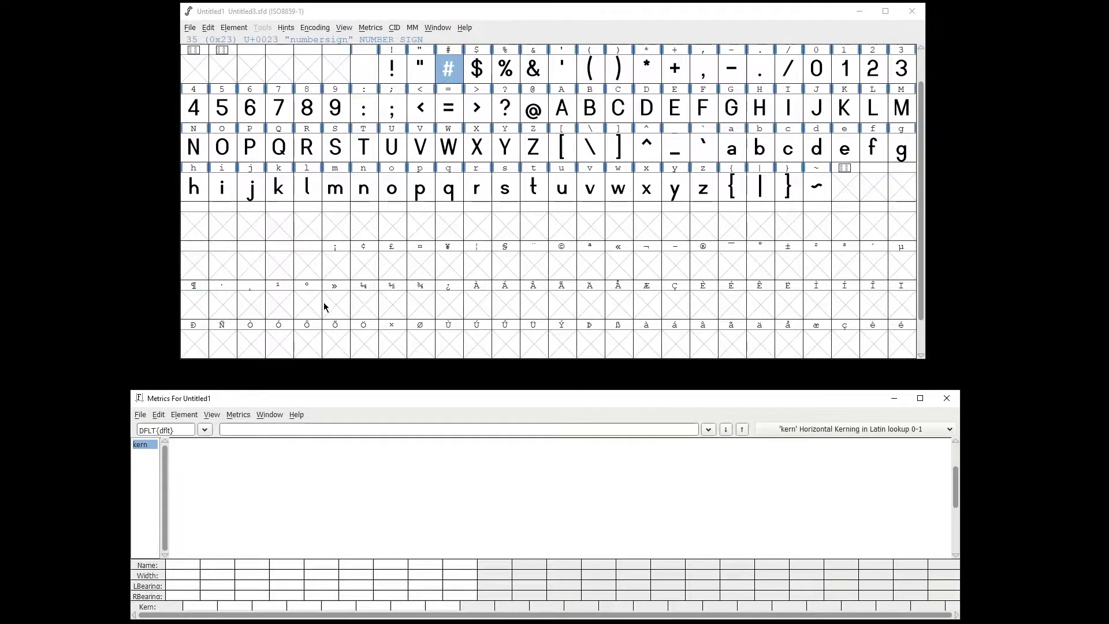
type("/")
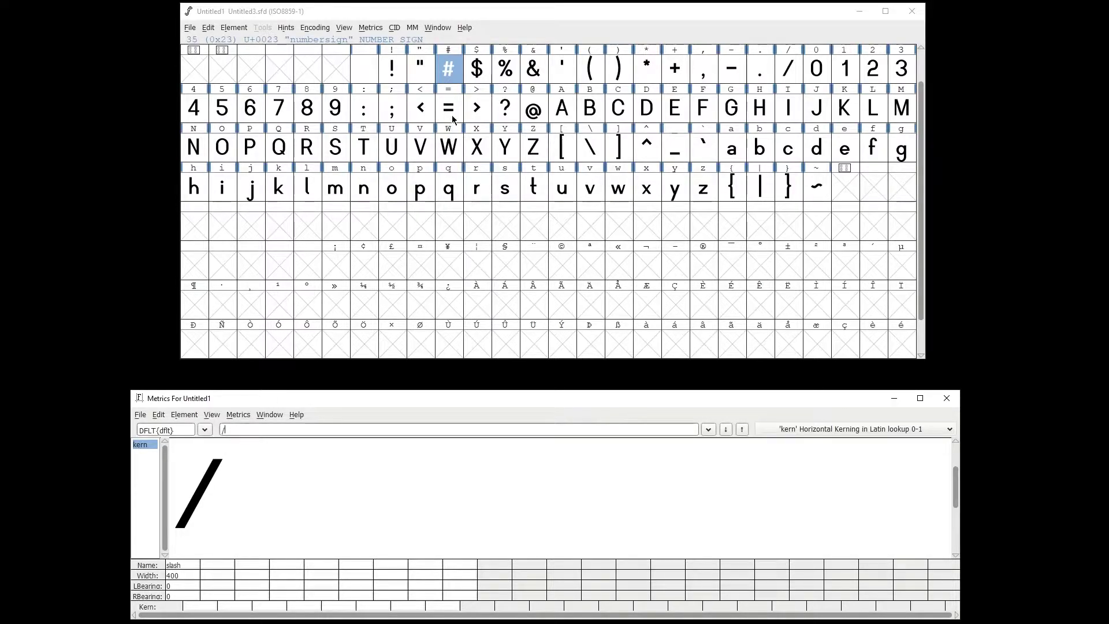
left_click(449, 73)
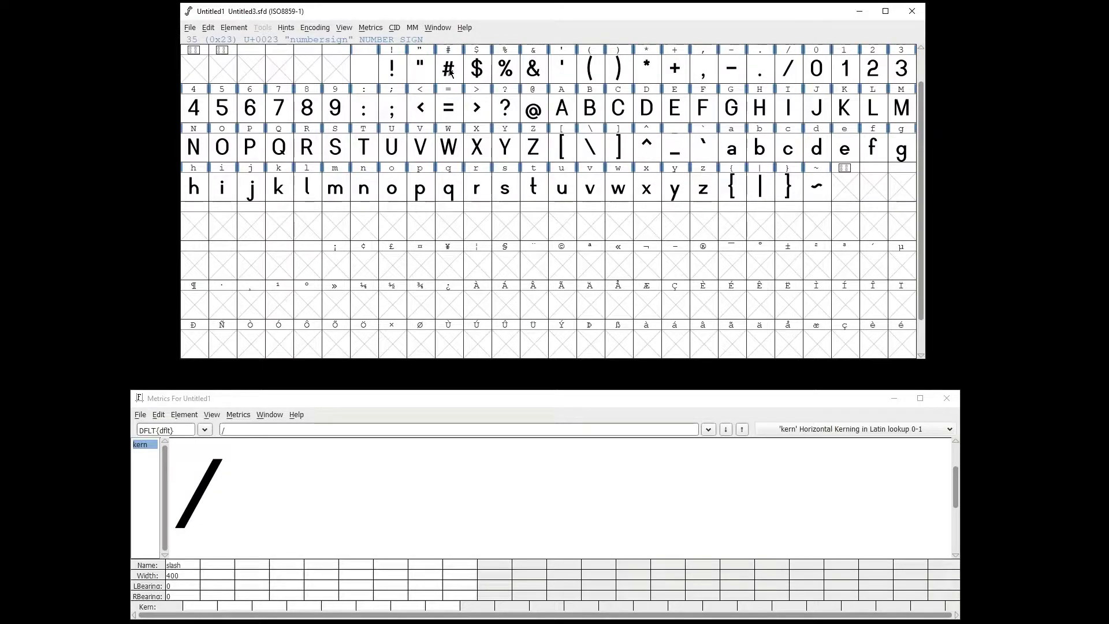
mouse_move(450, 72)
left_click(274, 431)
type("nu")
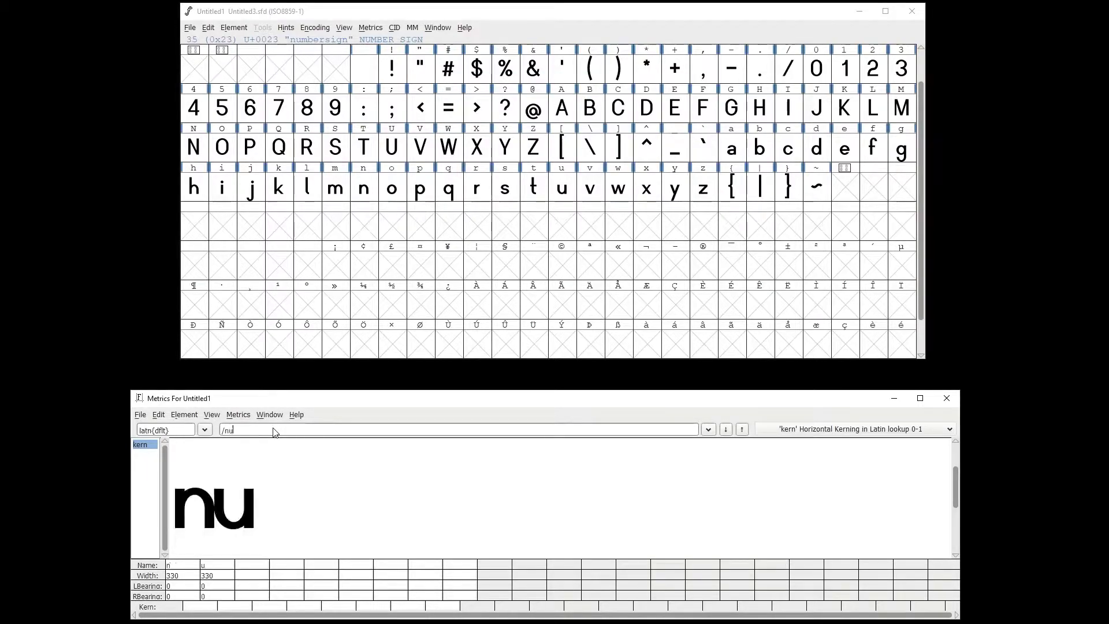
type("mbersign")
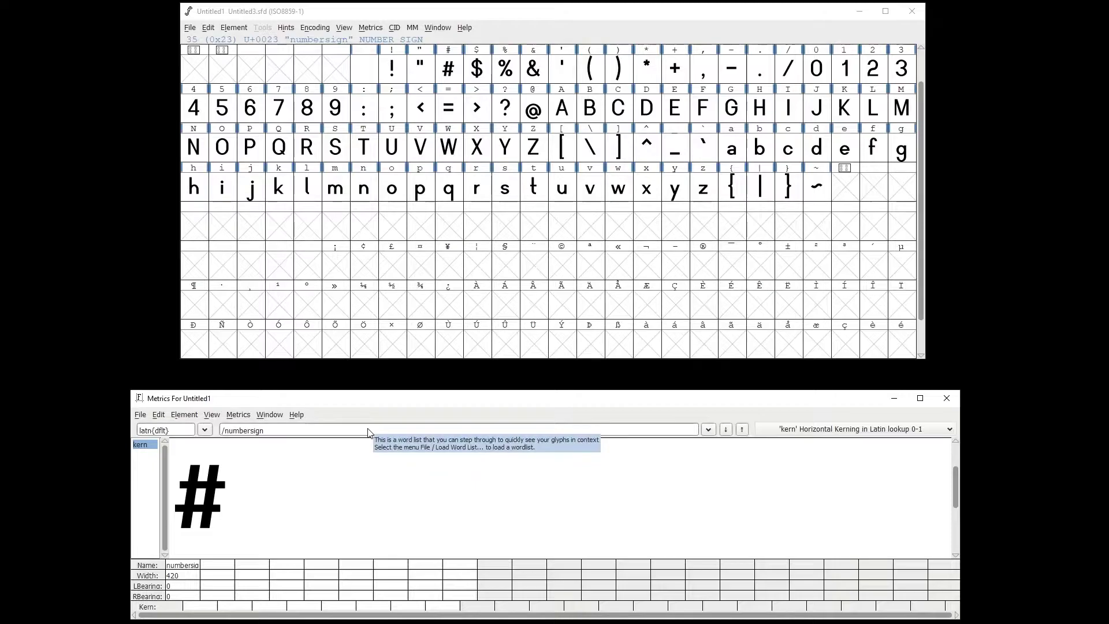
key("BackSpace")
key("BackSpace")
key("BackSpace")
key("BackSpace")
key("BackSpace")
key("BackSpace")
key("BackSpace")
key("BackSpace")
key("BackSpace")
key("BackSpace")
key("BackSpace")
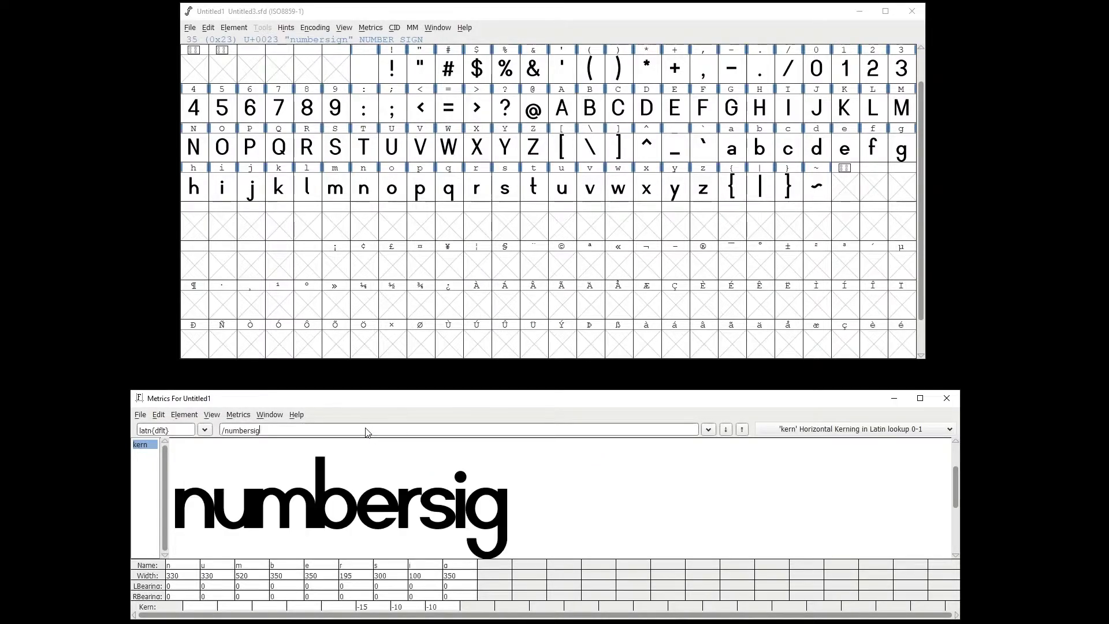
Preview 'ken' and keep the 'kern' Horizontal Kerning in Latin lookup with k–e at -85
type("ken")
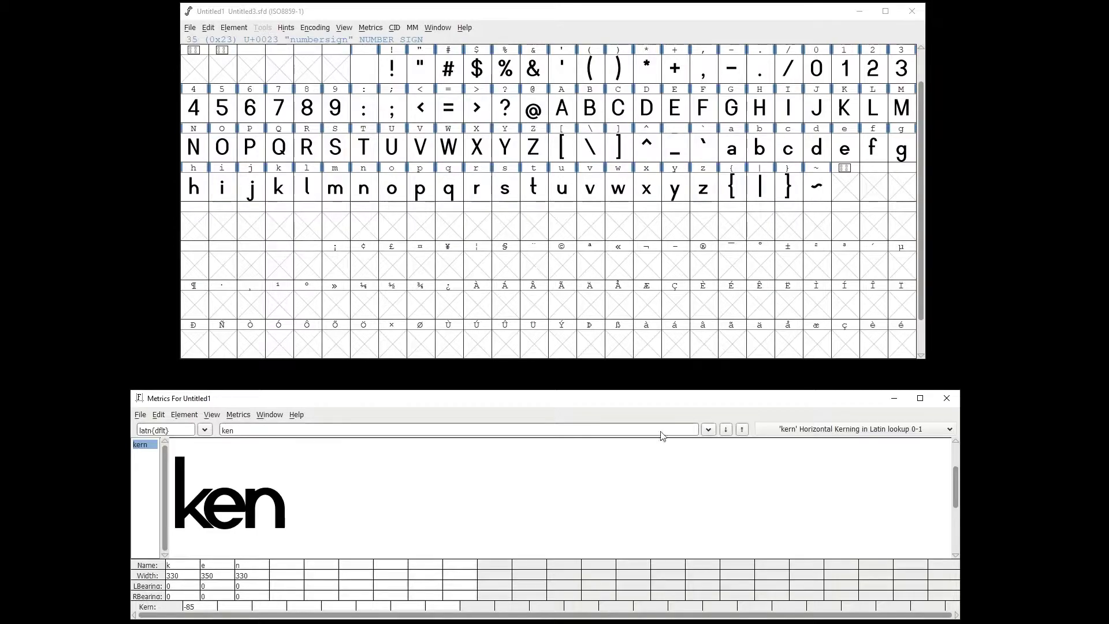
left_click(870, 434)
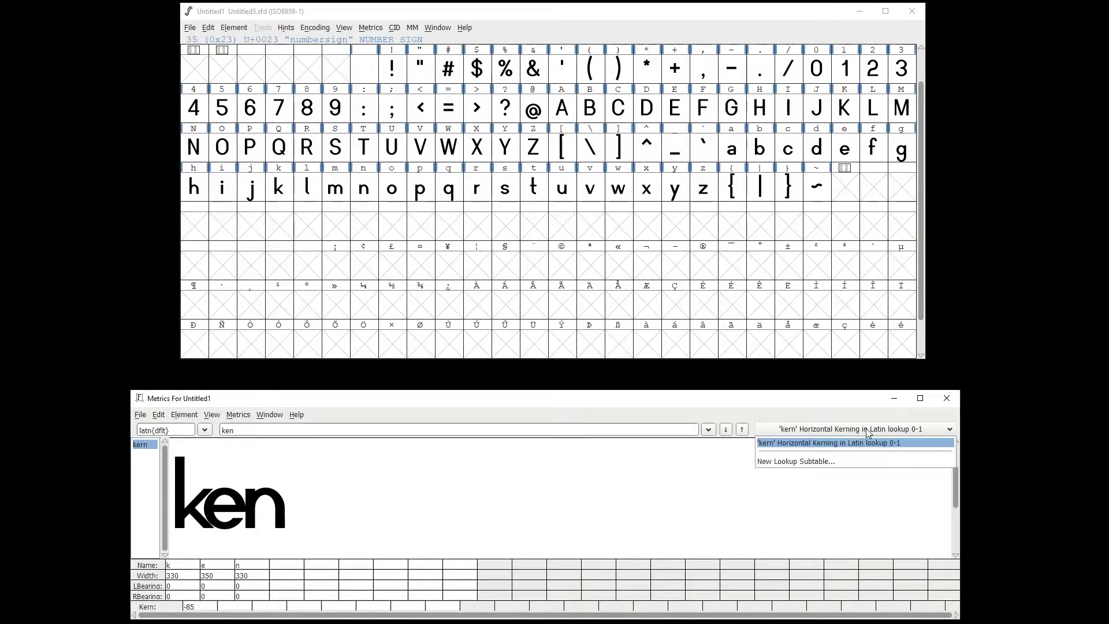
left_click(833, 434)
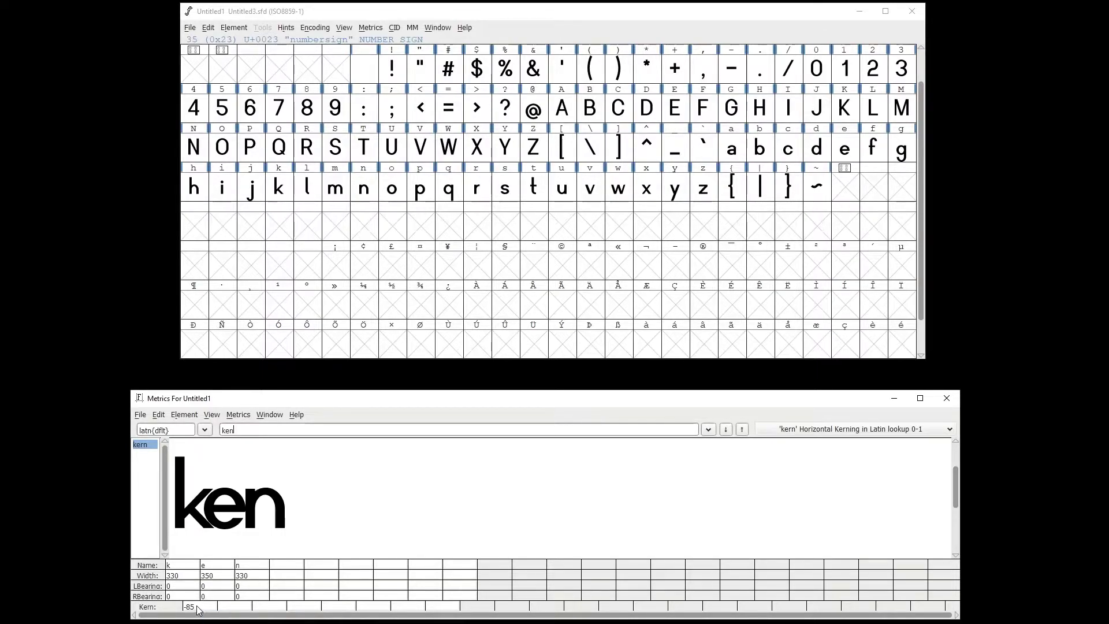
Set the widths of k to 380, e to 400, and n to 380
left_click(190, 579)
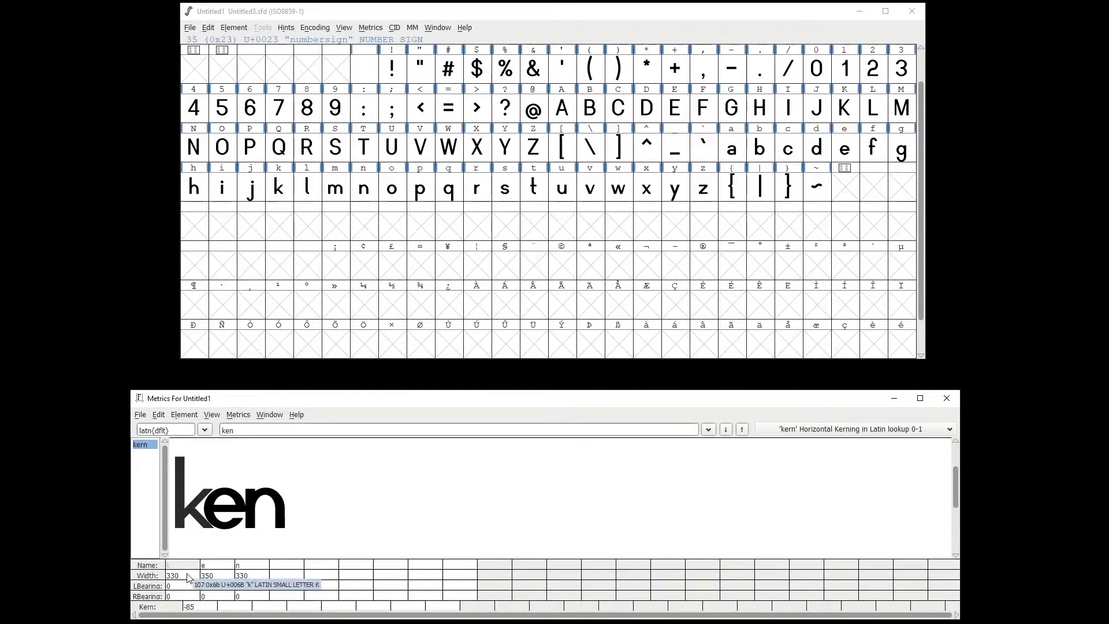
key("BackSpace")
key("BackSpace")
key("BackSpace")
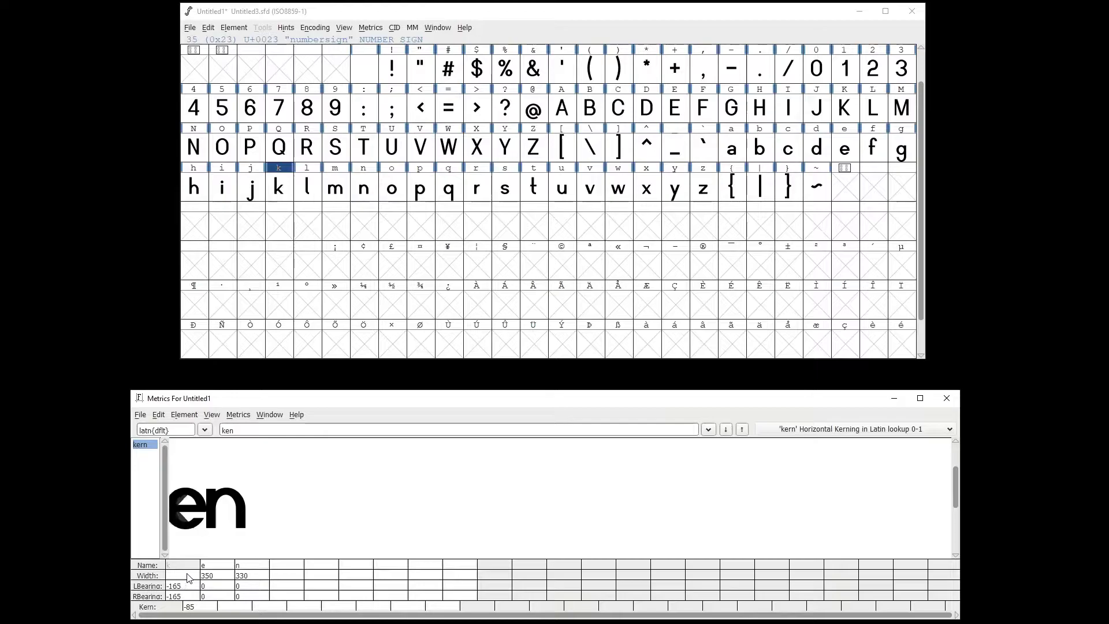
type("380")
key("Tab")
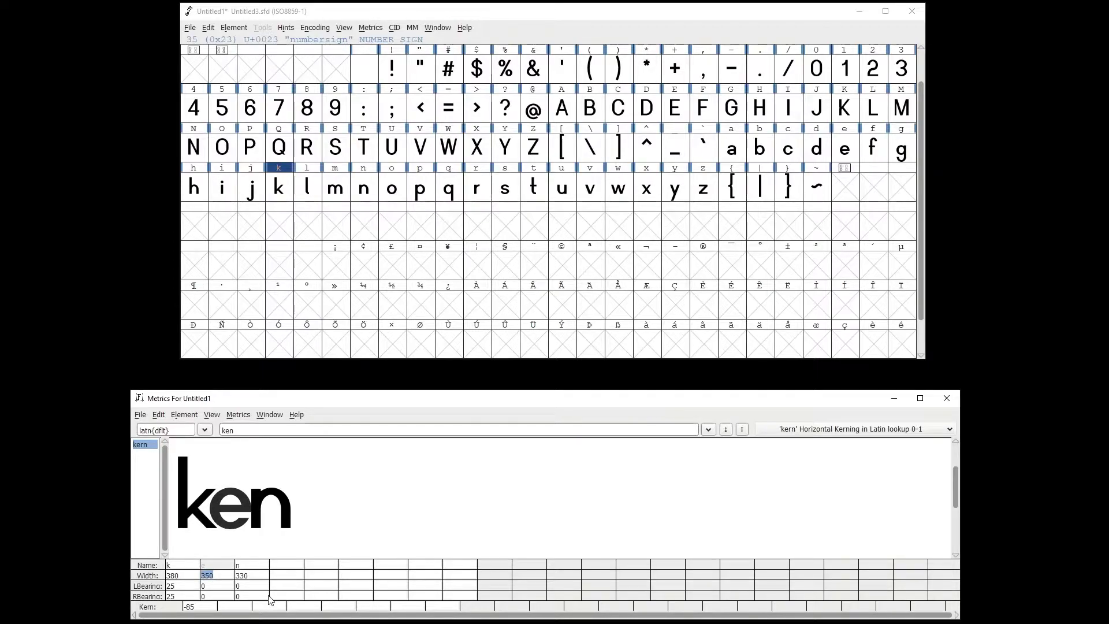
type("400")
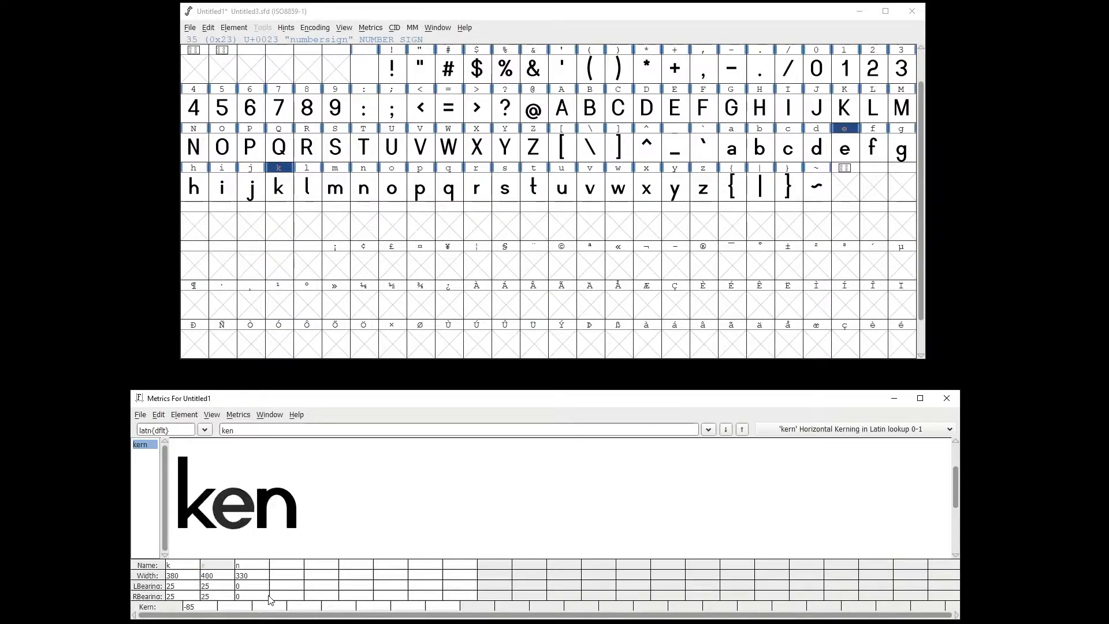
key("Tab")
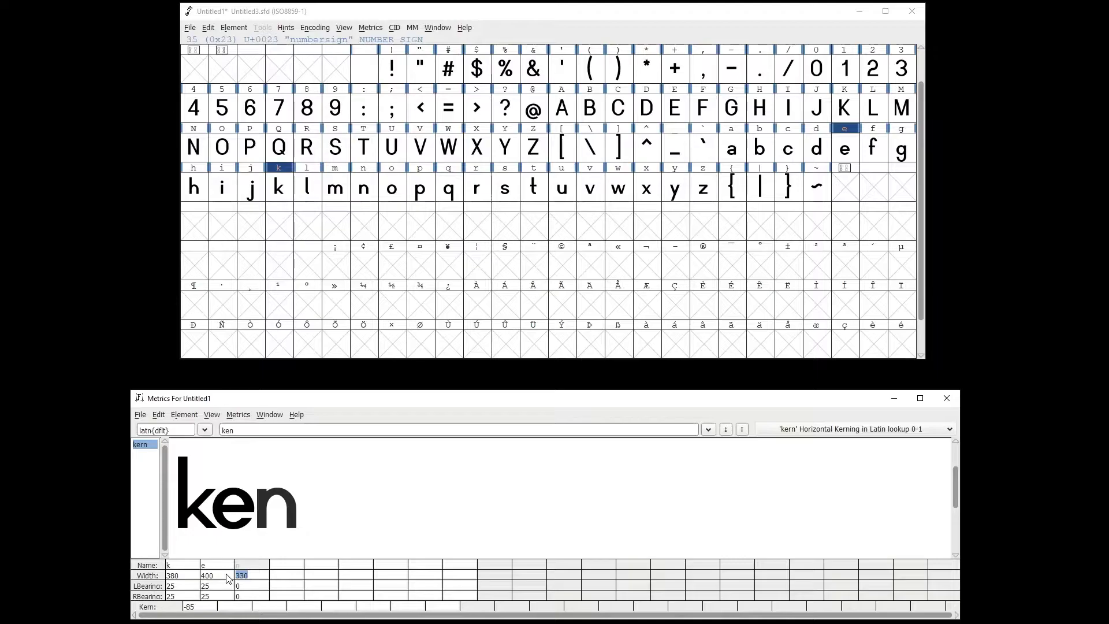
type("3")
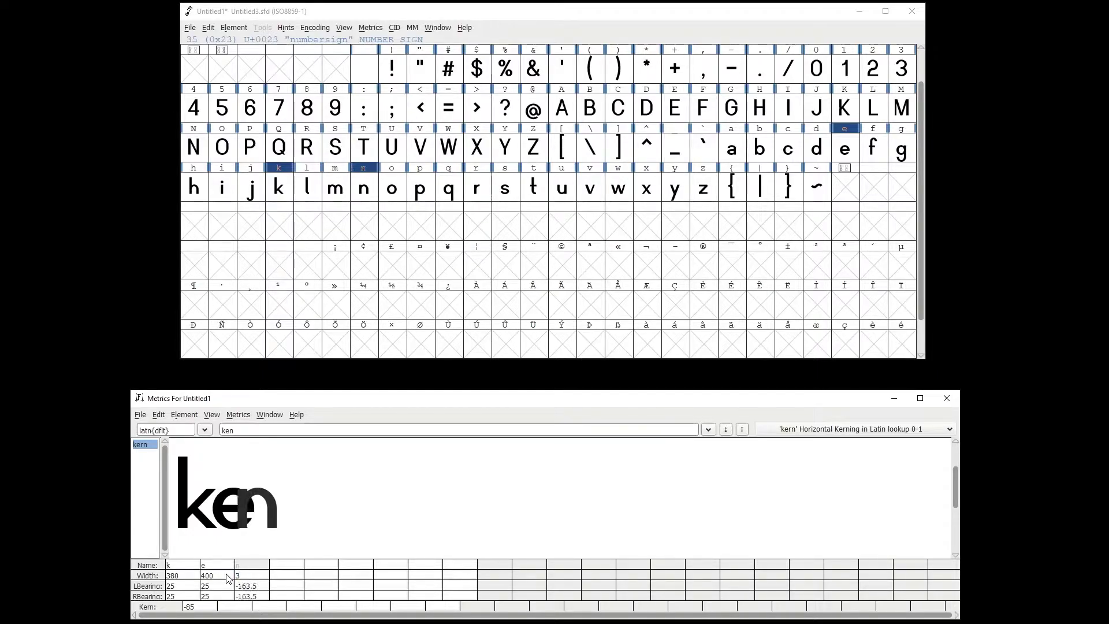
type("80")
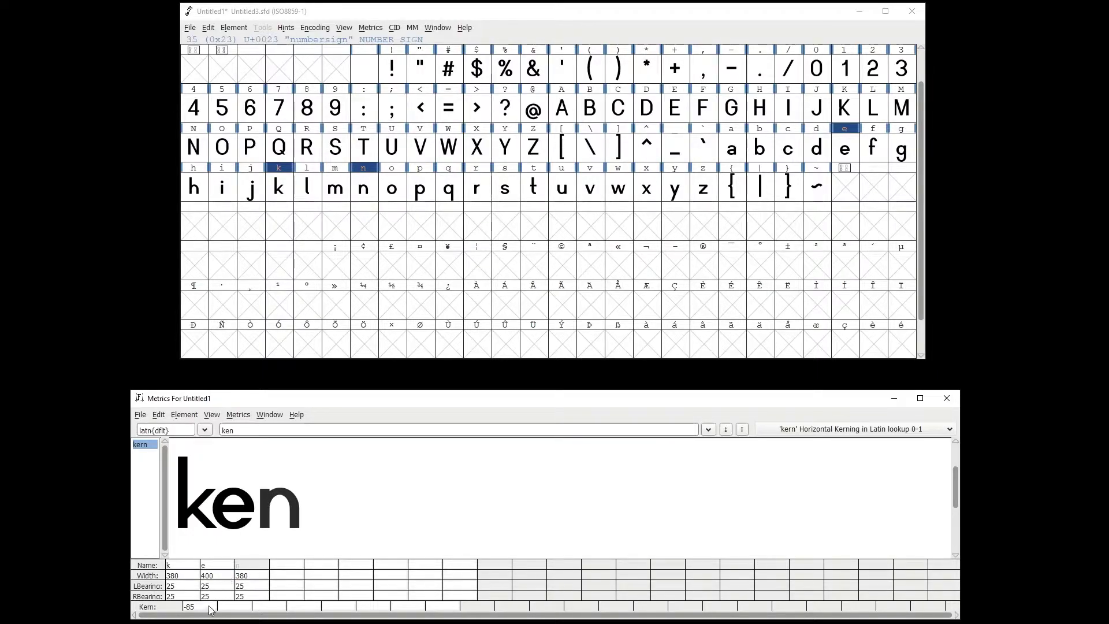
left_click(258, 588)
Set e's left side bearing to 20 and right side bearing to 30
double_click(217, 587)
type("20")
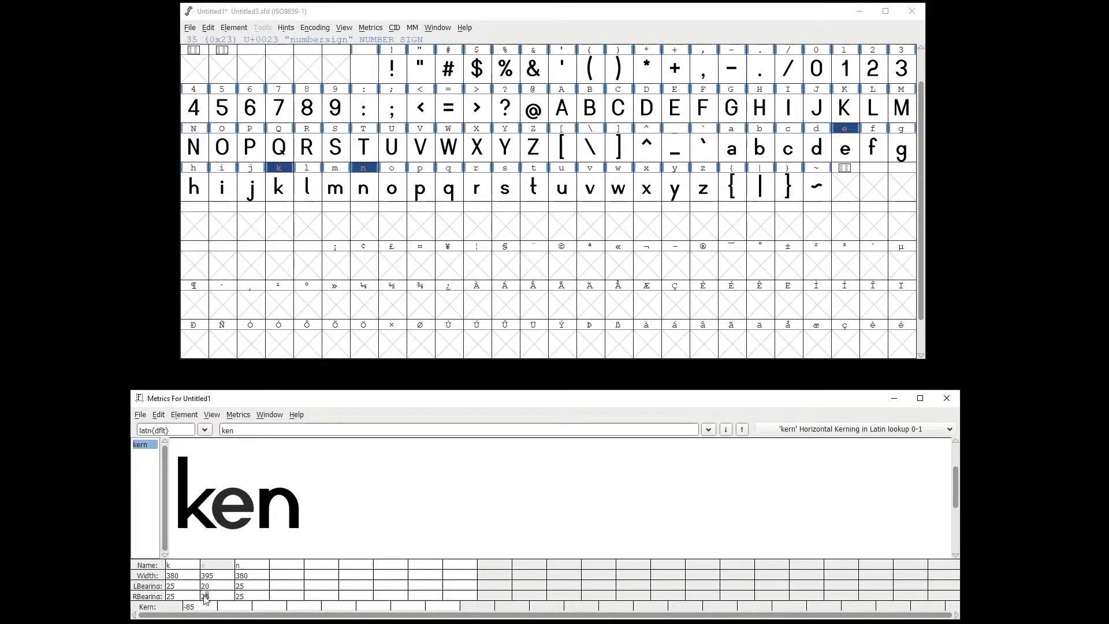
double_click(203, 597)
type("30")
Change the k–e kern from -85 to -90 and maximize the metrics window
left_click(200, 608)
left_click_drag(200, 610, 182, 610)
key("BackSpace")
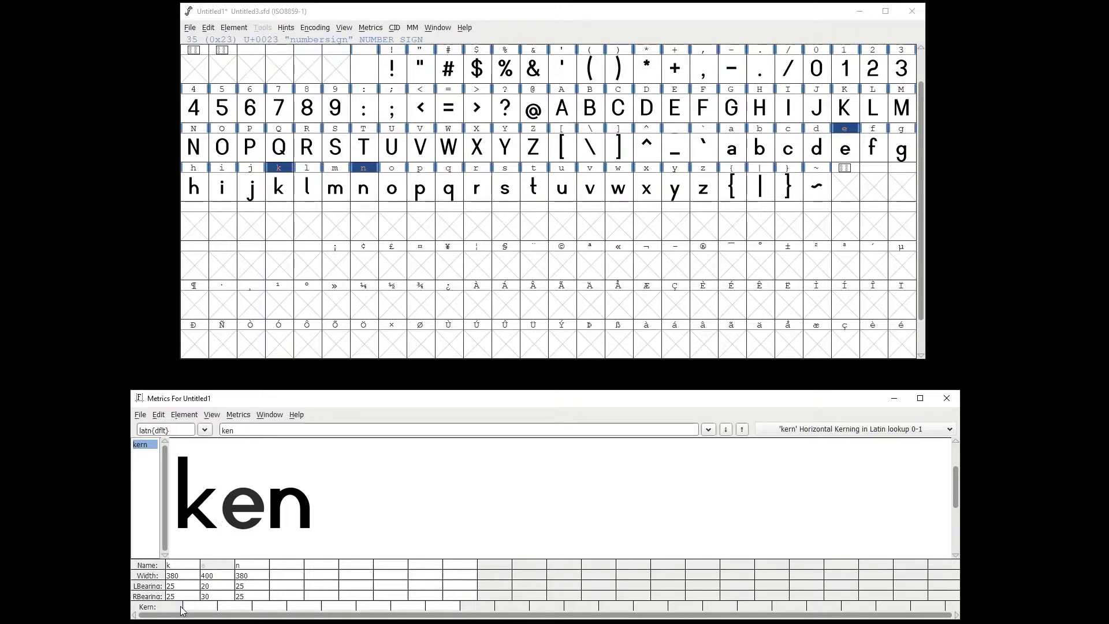
type("90")
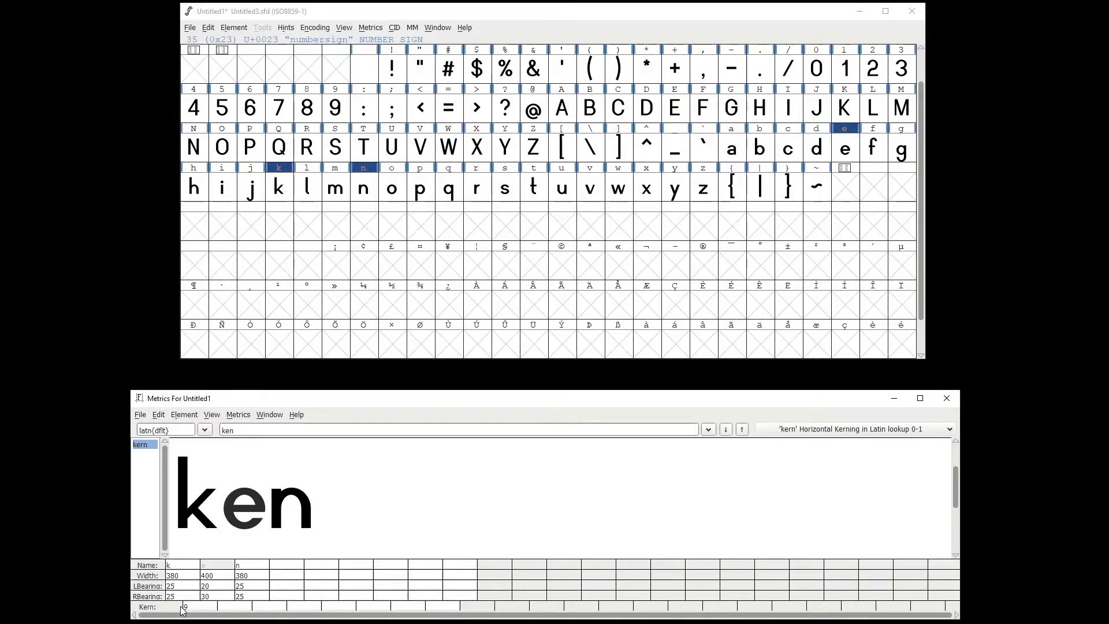
type("-")
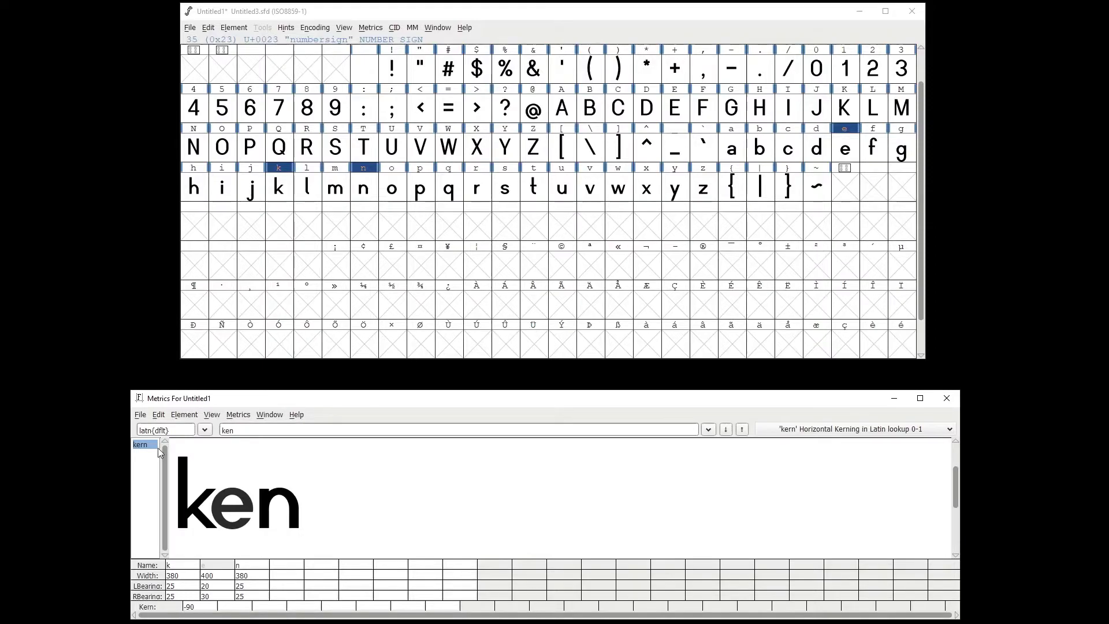
left_click_drag(130, 391, 23, 269)
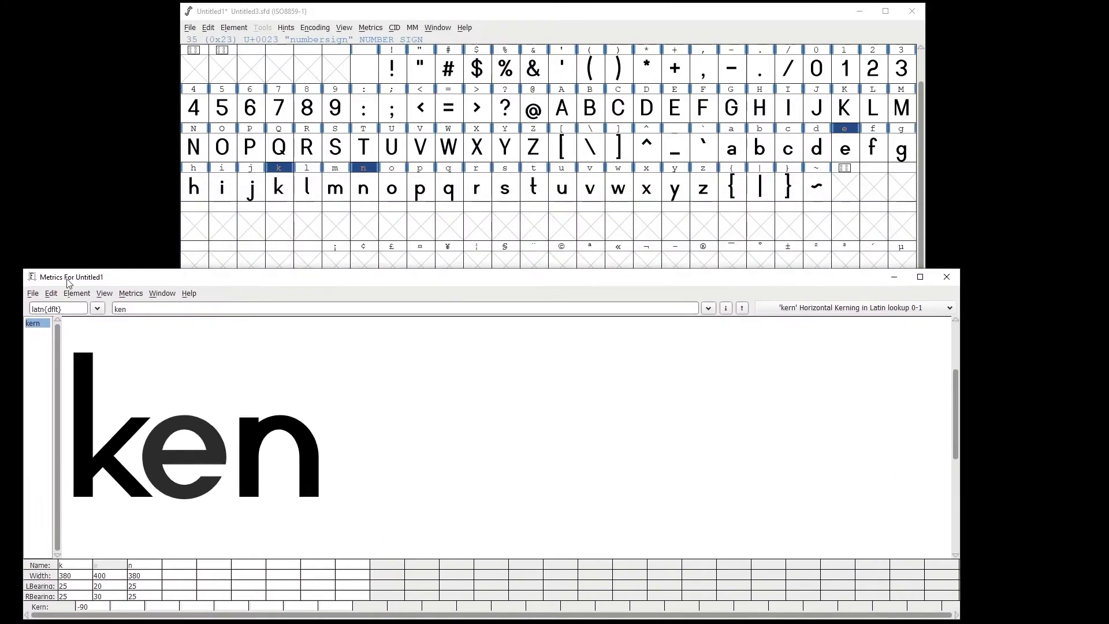
double_click(292, 281)
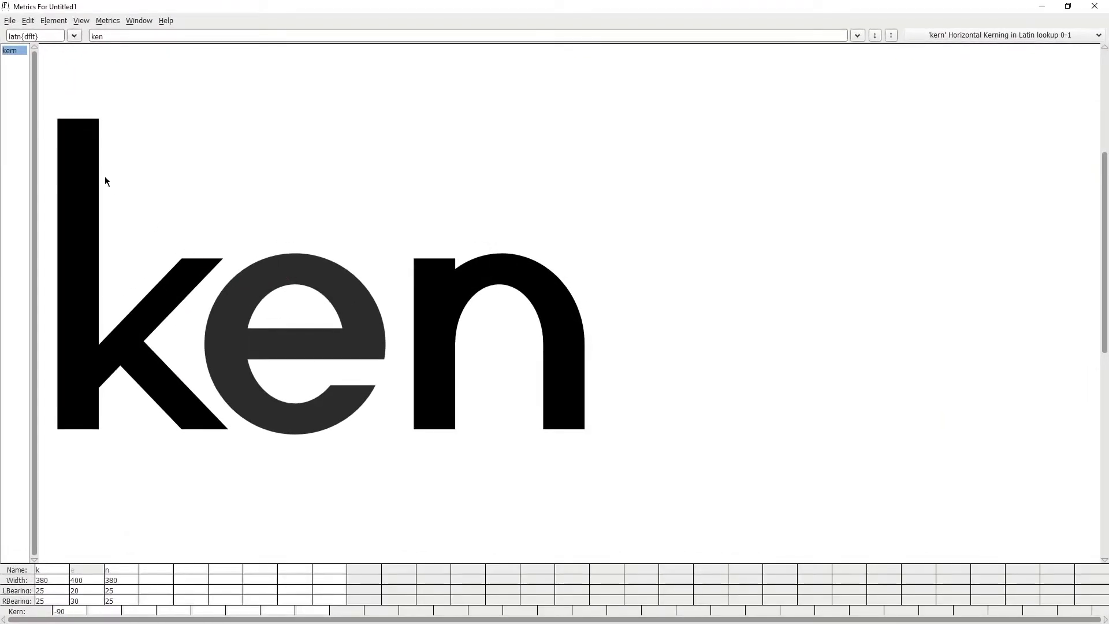
Zoom in on the view and scroll so the enlarged 'ken' glyphs are visible
left_click(81, 20)
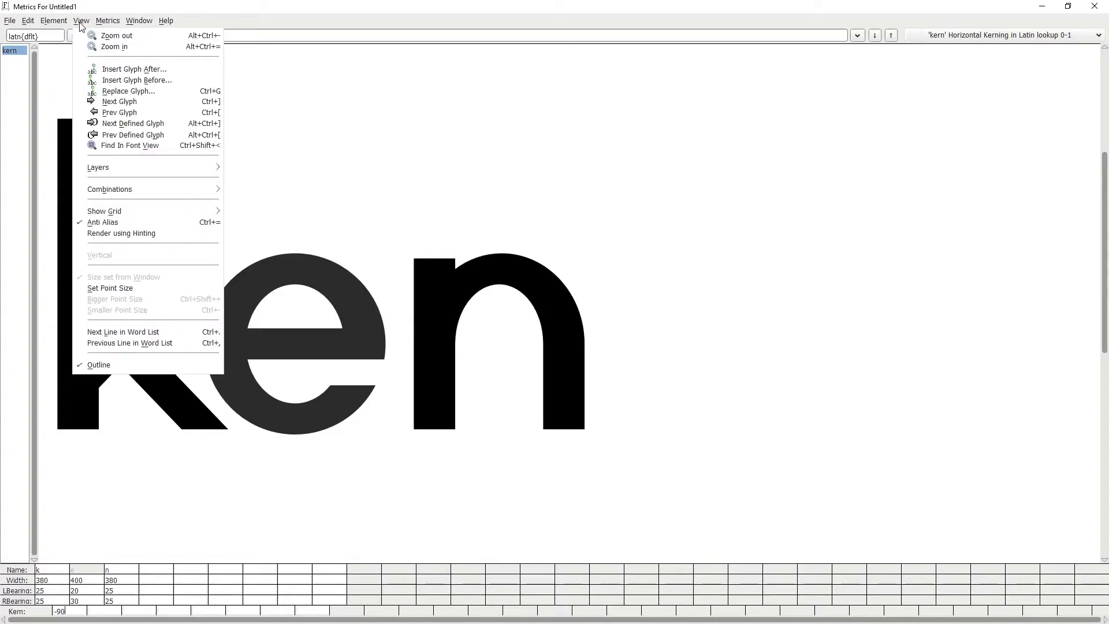
left_click(110, 48)
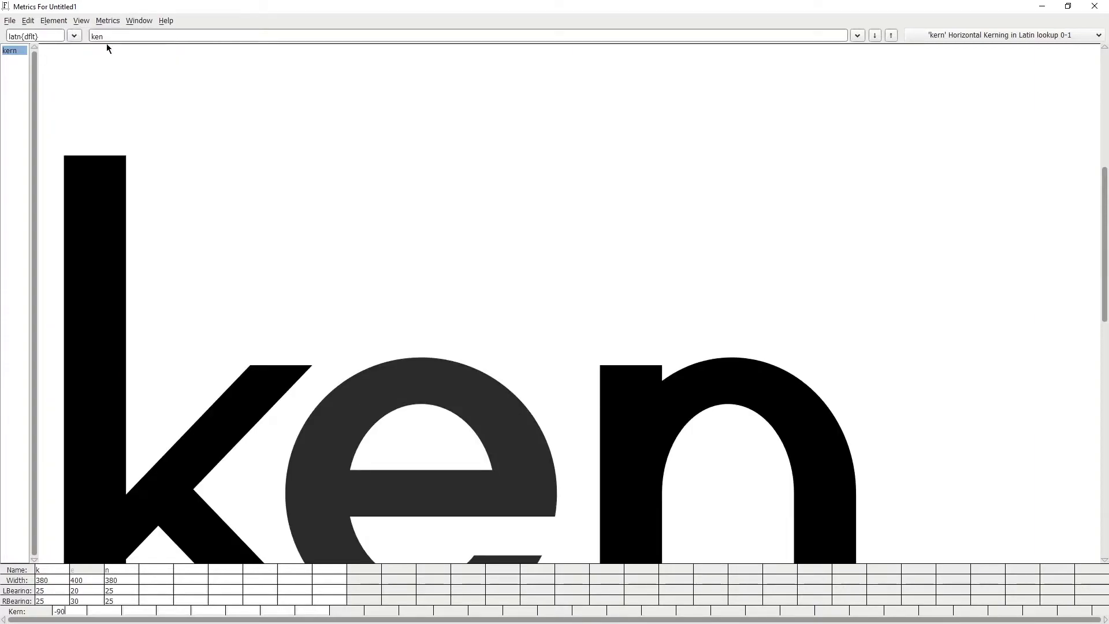
scroll(280, 262, "down", 3)
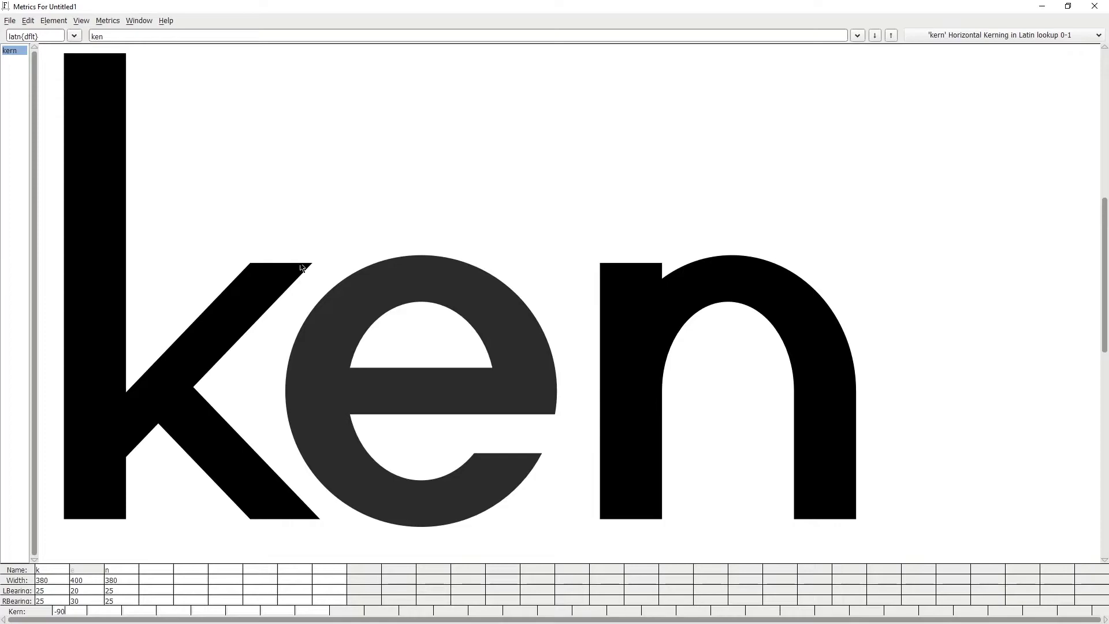
Deselect e and show grid lines across the metrics view
left_click(302, 267)
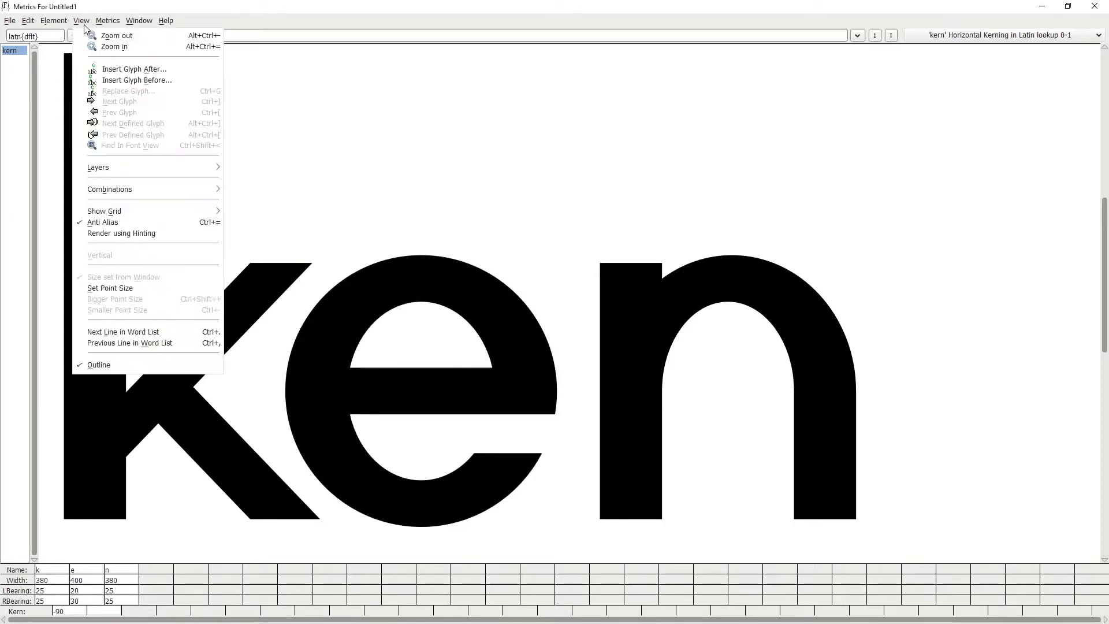
mouse_move(137, 215)
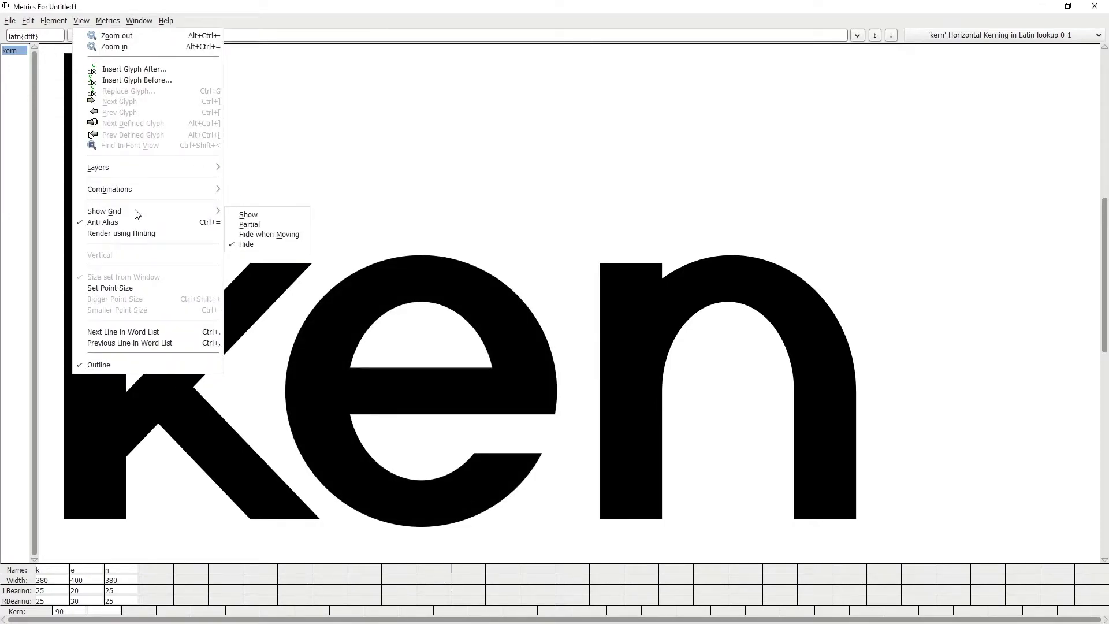
left_click(243, 216)
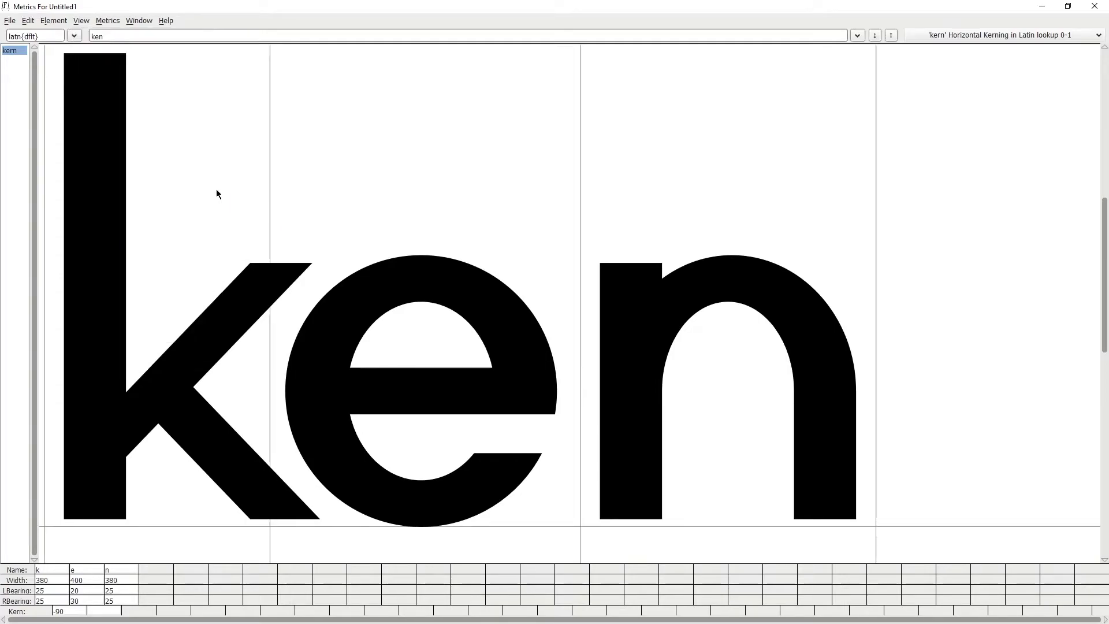
left_click(106, 21)
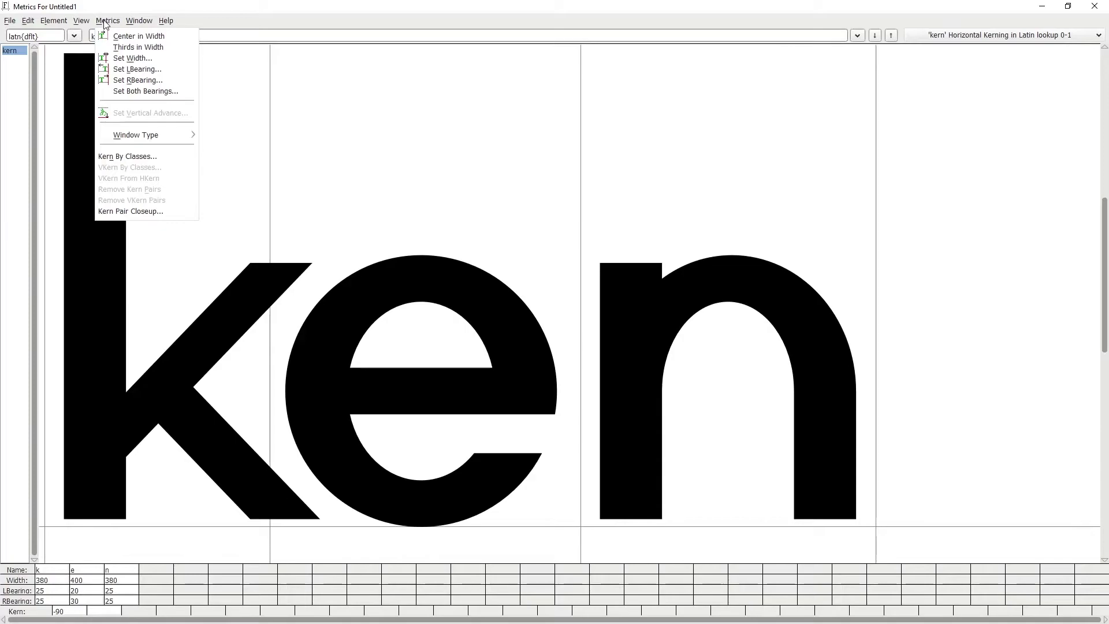
mouse_move(160, 136)
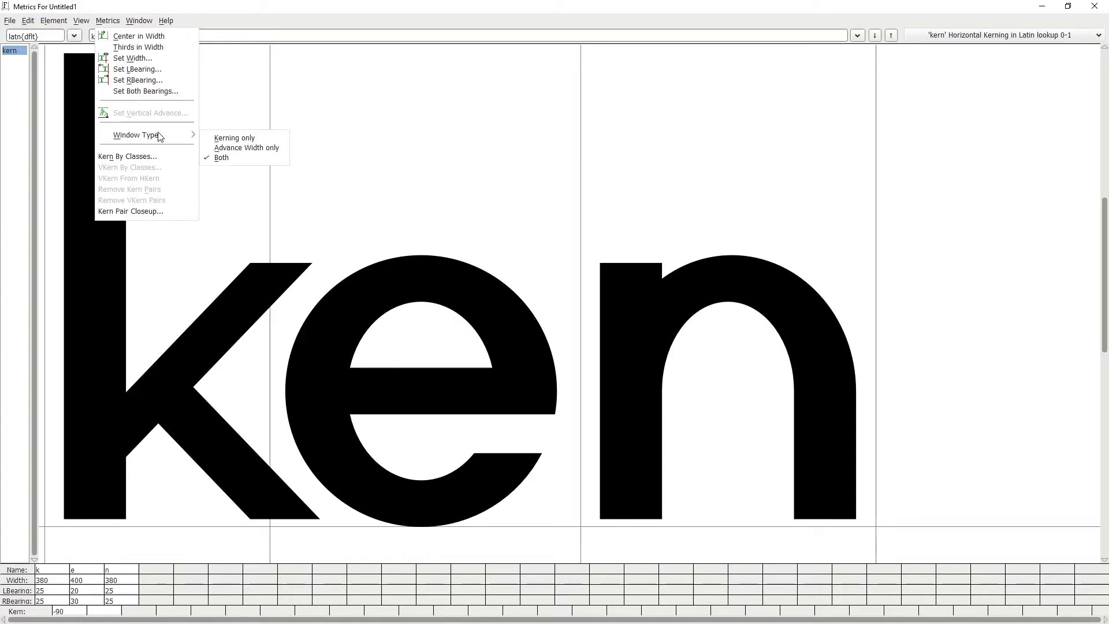
Switch to Kerning only mode and drag e and n right, making k–e -53 and e–n 25
left_click(222, 140)
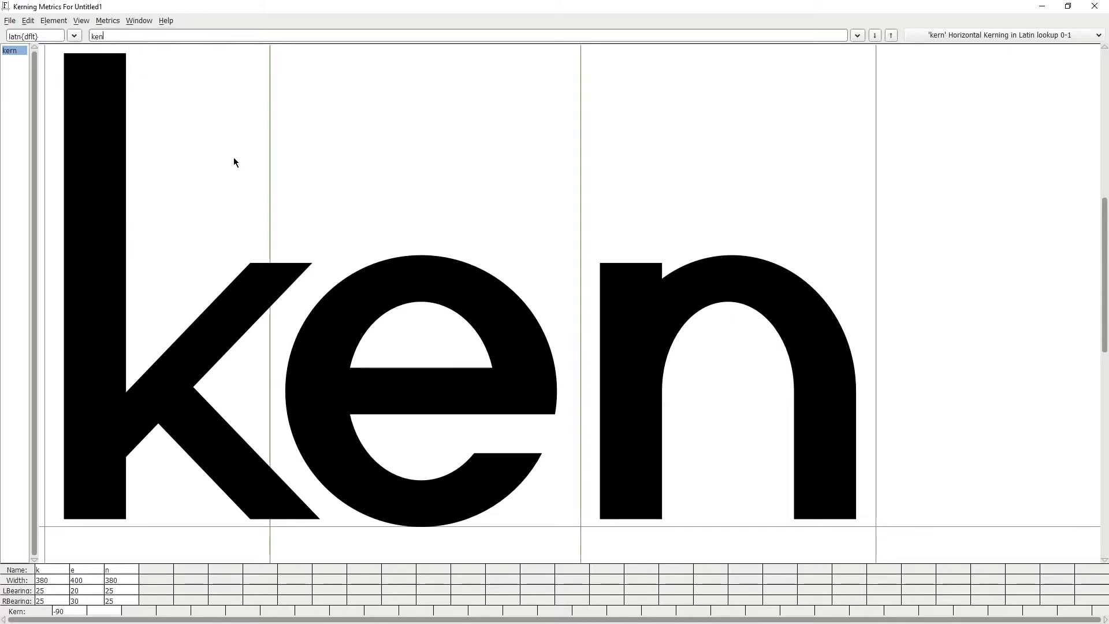
left_click(268, 189)
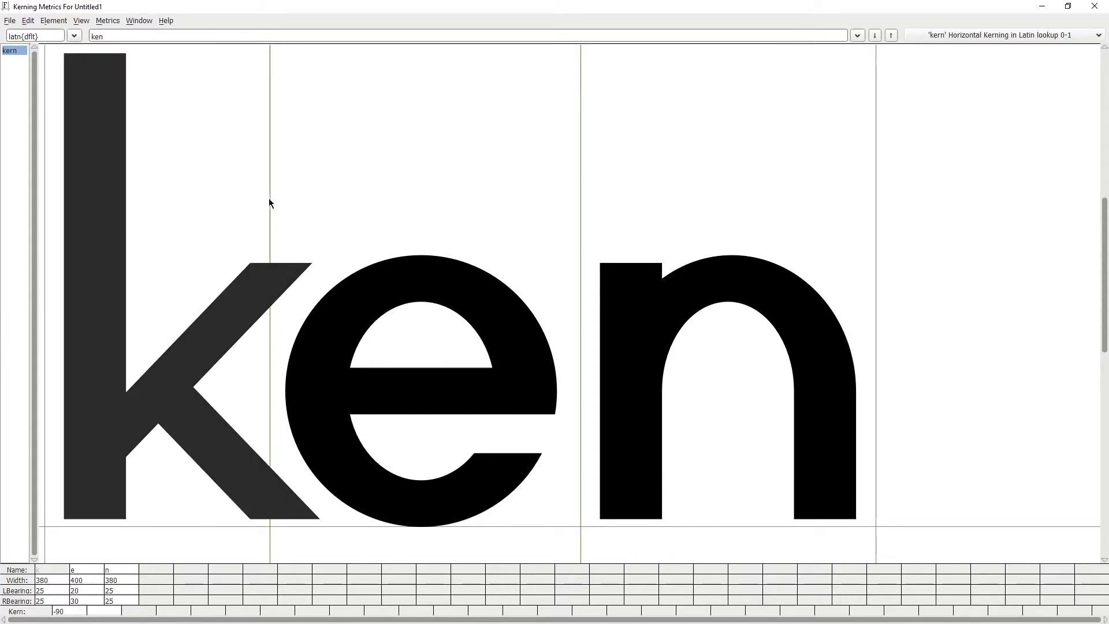
left_click_drag(268, 221, 298, 222)
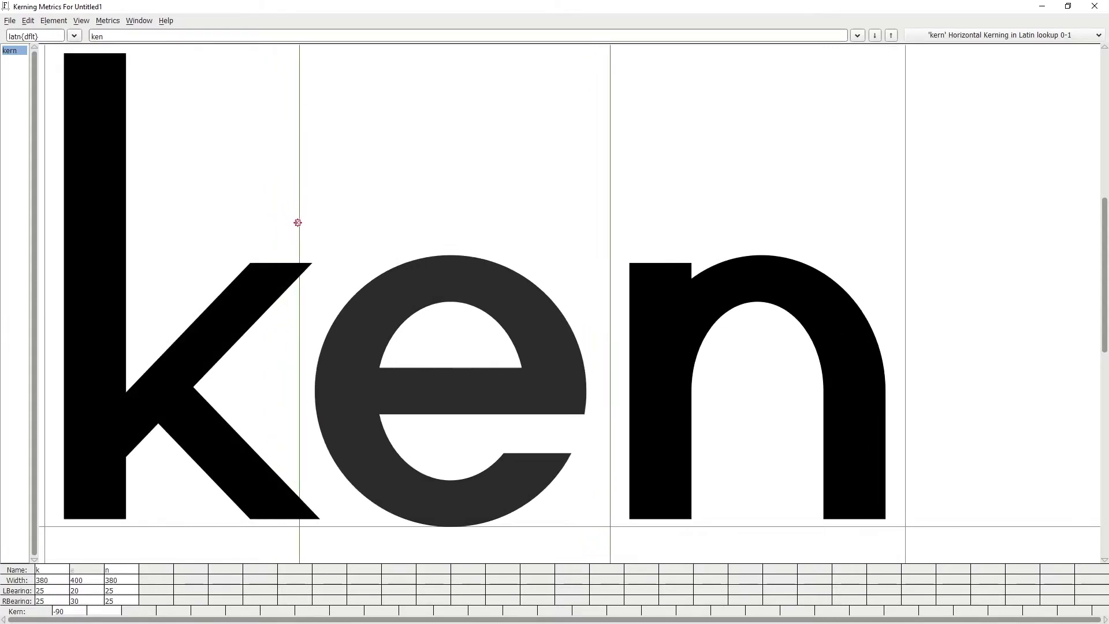
left_click_drag(609, 247, 628, 248)
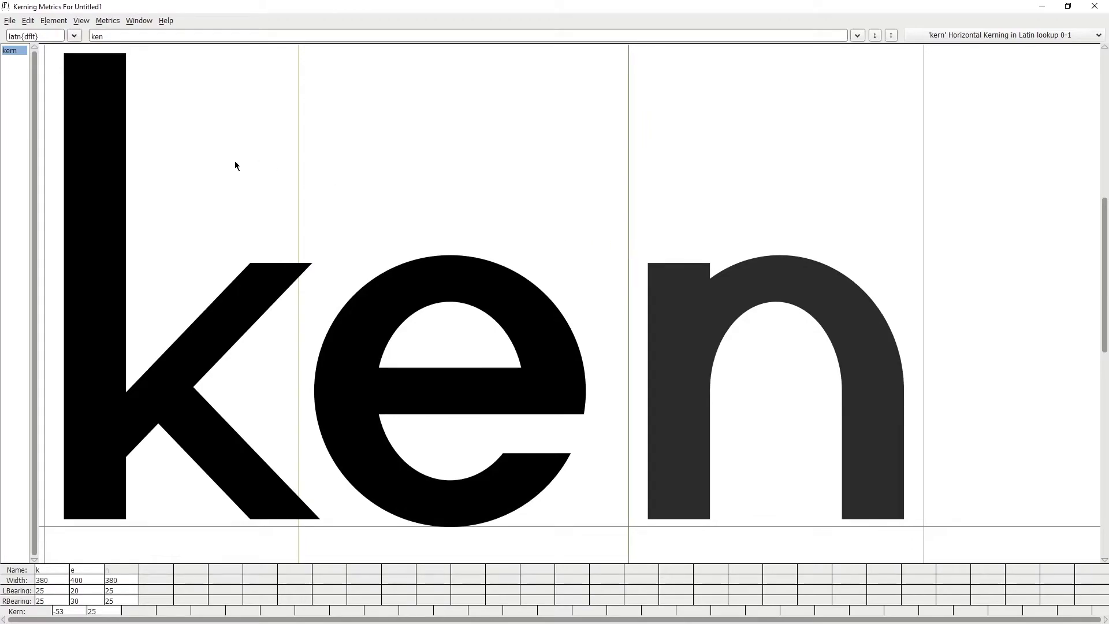
left_click(103, 21)
Switch to Advance Width only mode and widen e to 511 with bearings 76.55 and 84.45
mouse_move(123, 136)
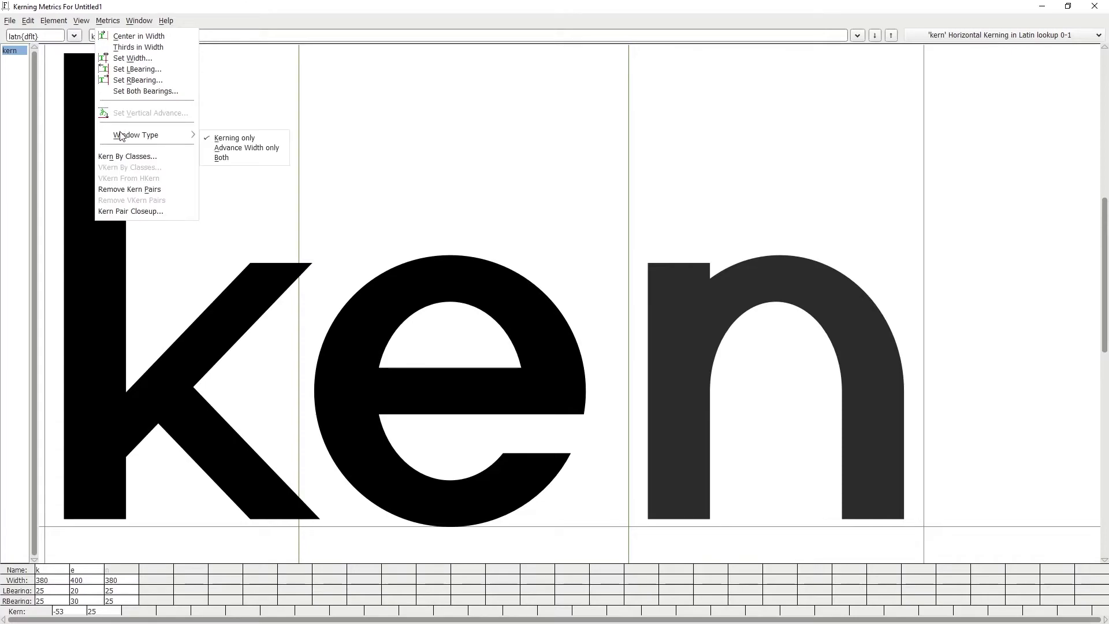
left_click(229, 149)
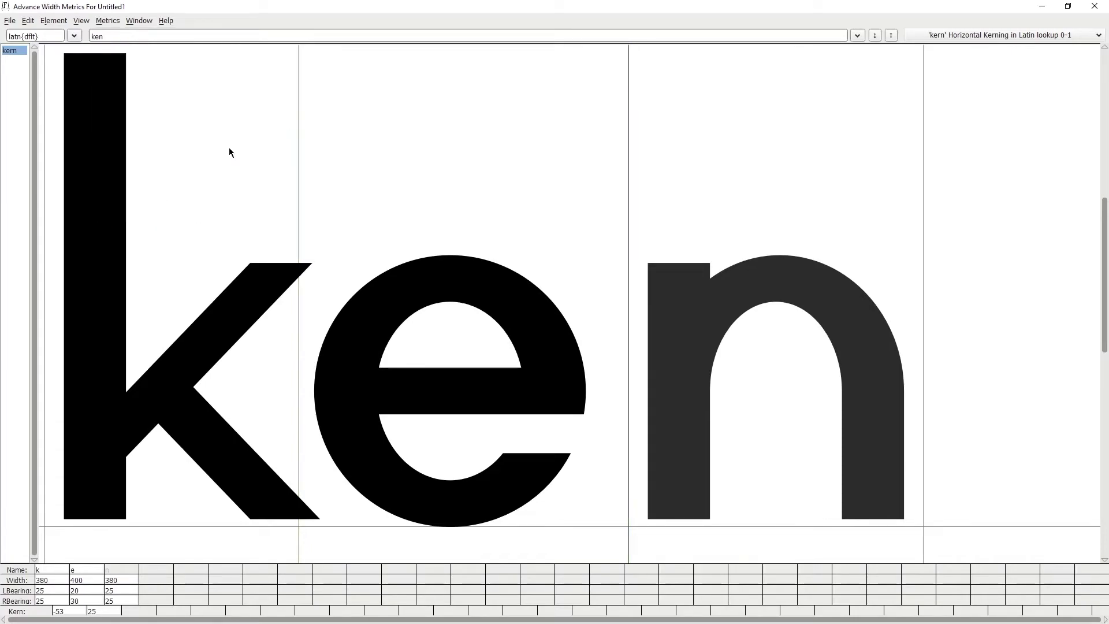
left_click(364, 330)
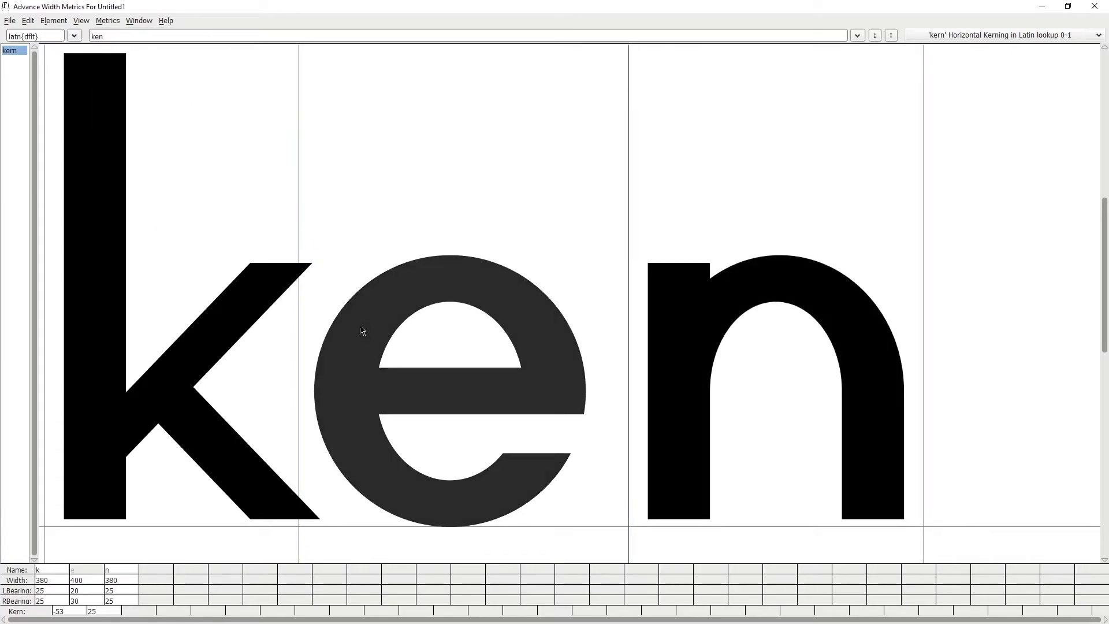
left_click_drag(352, 334, 396, 338)
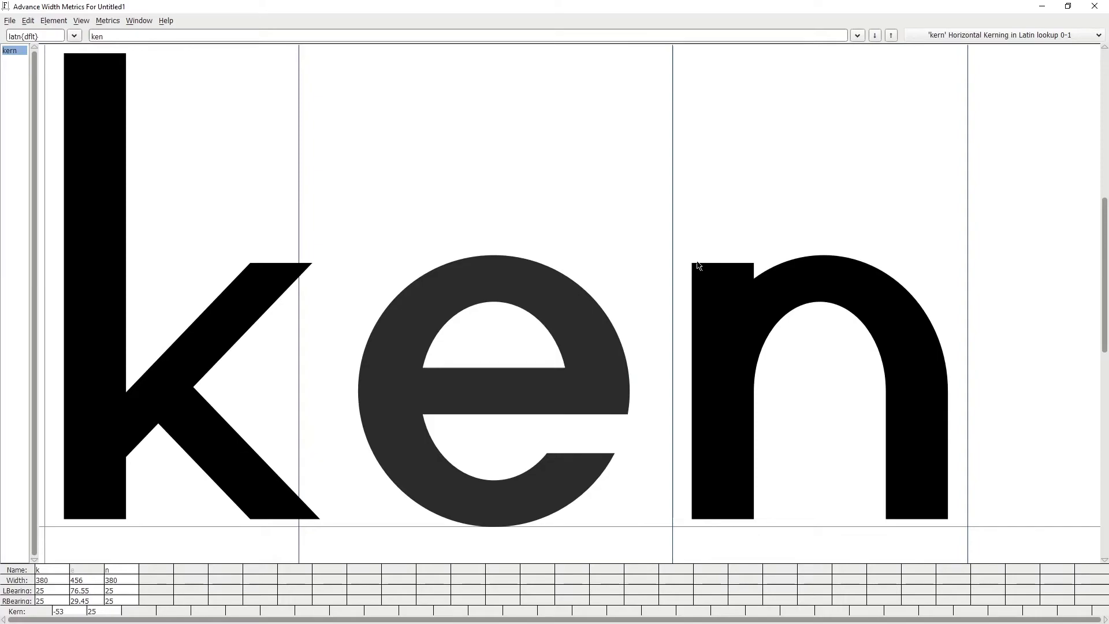
left_click_drag(673, 254, 715, 262)
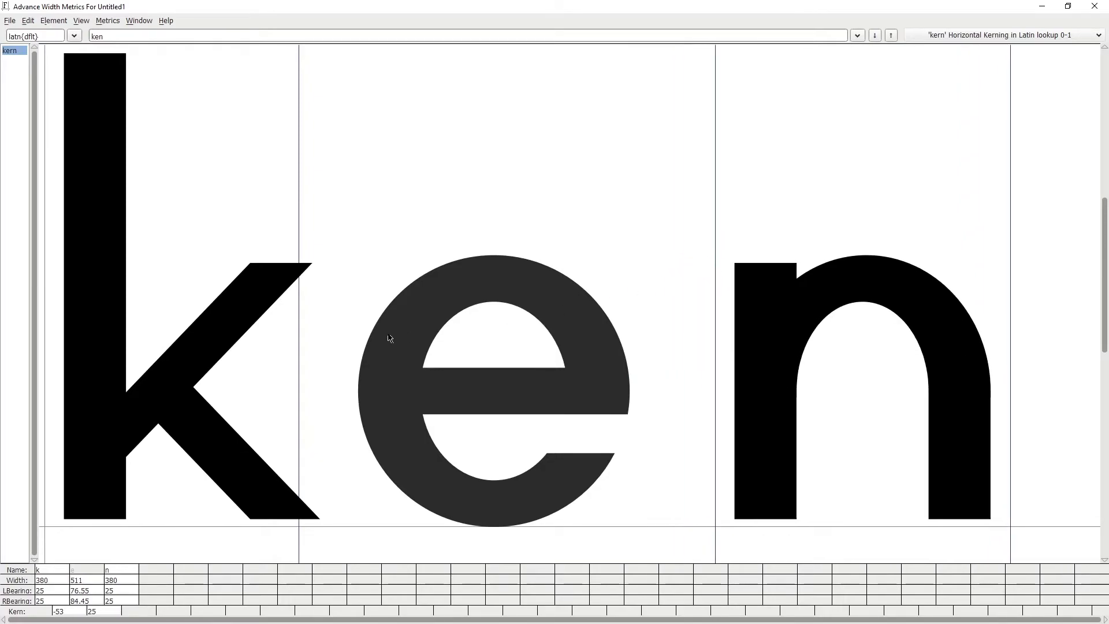
left_click(104, 22)
In Both mode, drag to tighten k–e kerning to -94 and narrow e's width to 411
mouse_move(141, 138)
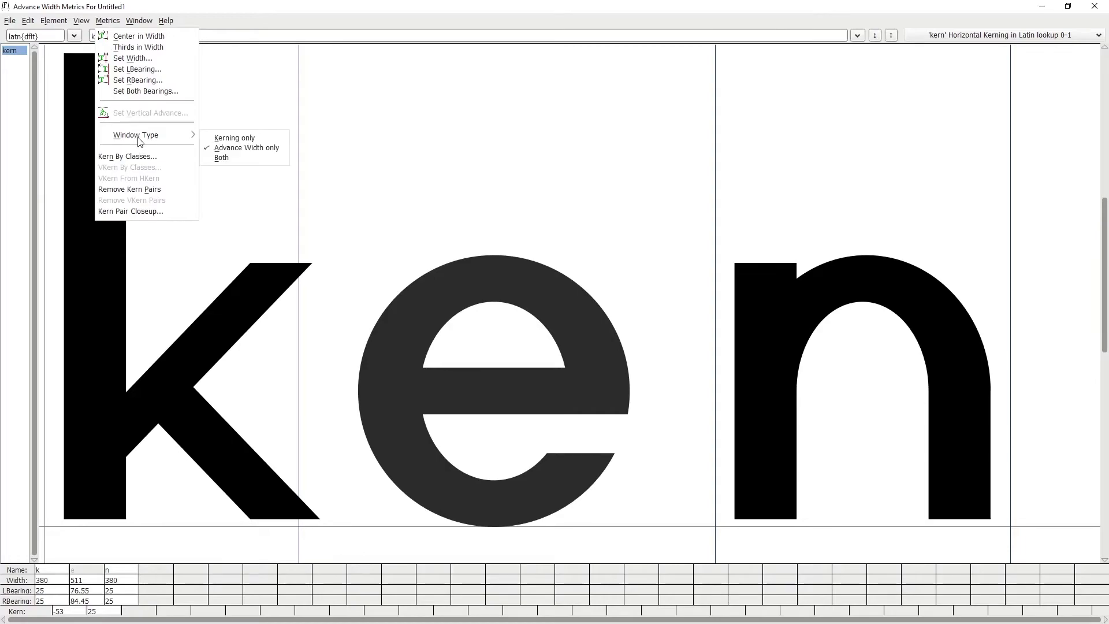
left_click(234, 161)
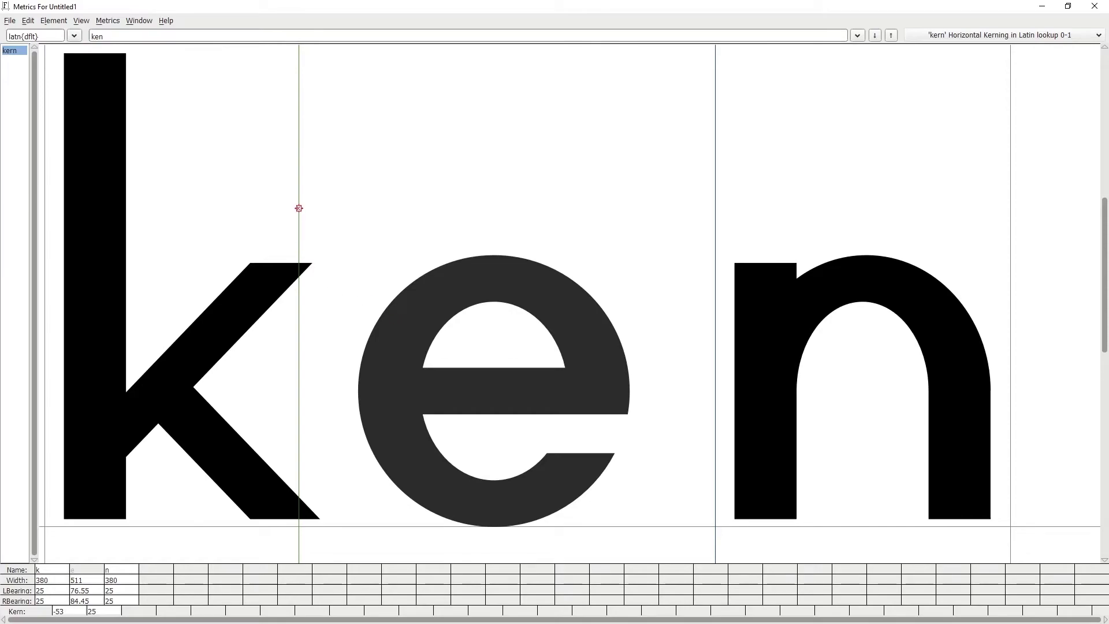
left_click_drag(299, 208, 267, 208)
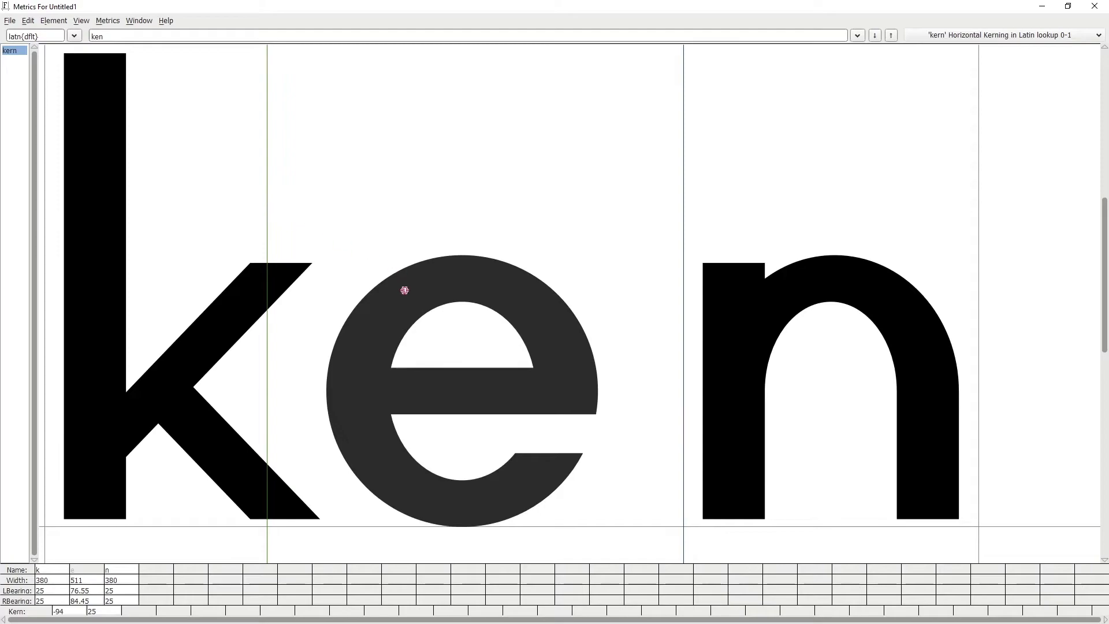
left_click_drag(403, 290, 390, 289)
left_click_drag(666, 240, 605, 239)
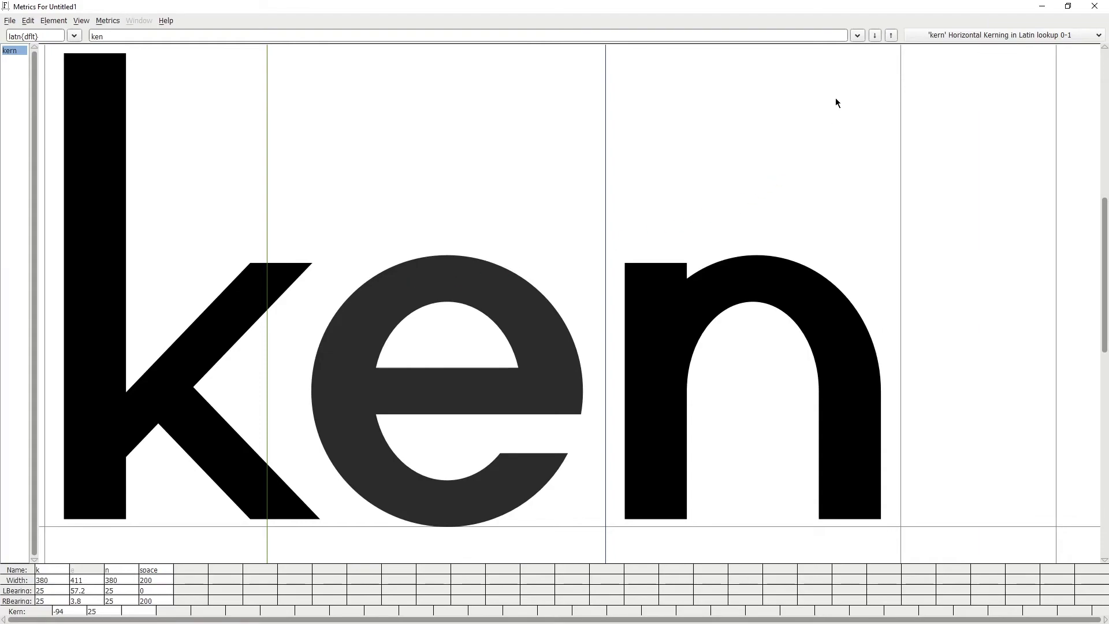
Load the letters.txt word list to show the aa through az pairs
left_click(857, 35)
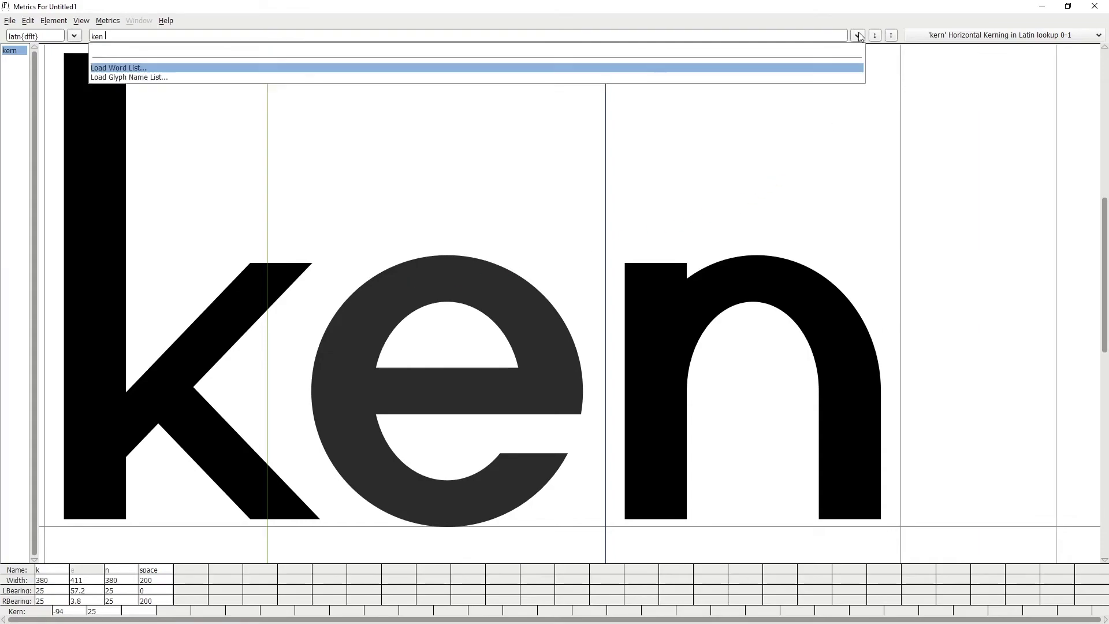
left_click(127, 67)
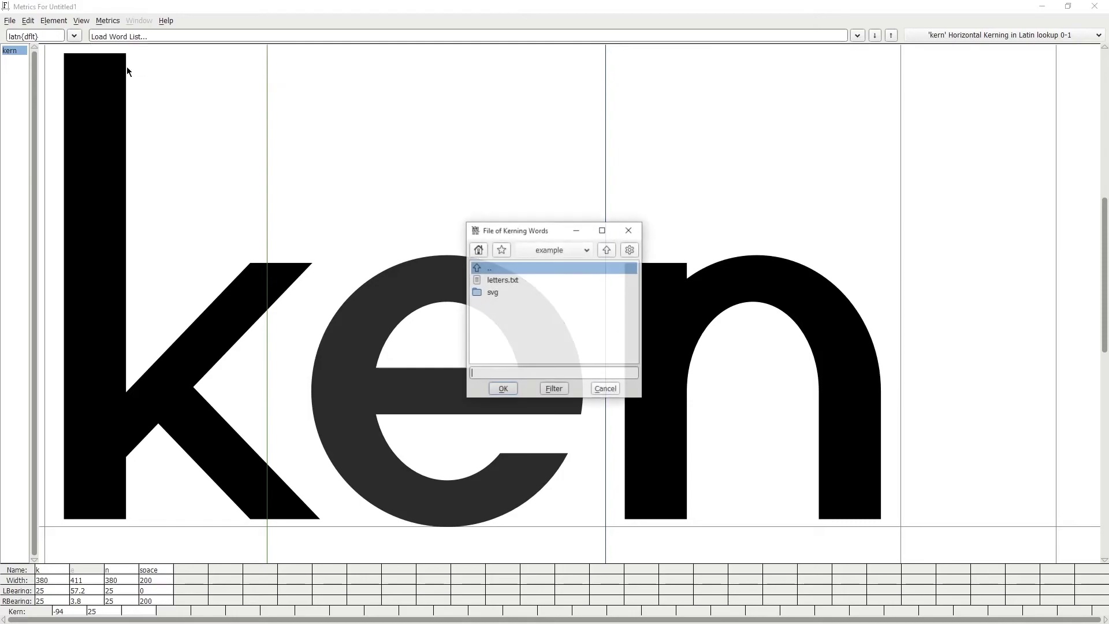
left_click(505, 283)
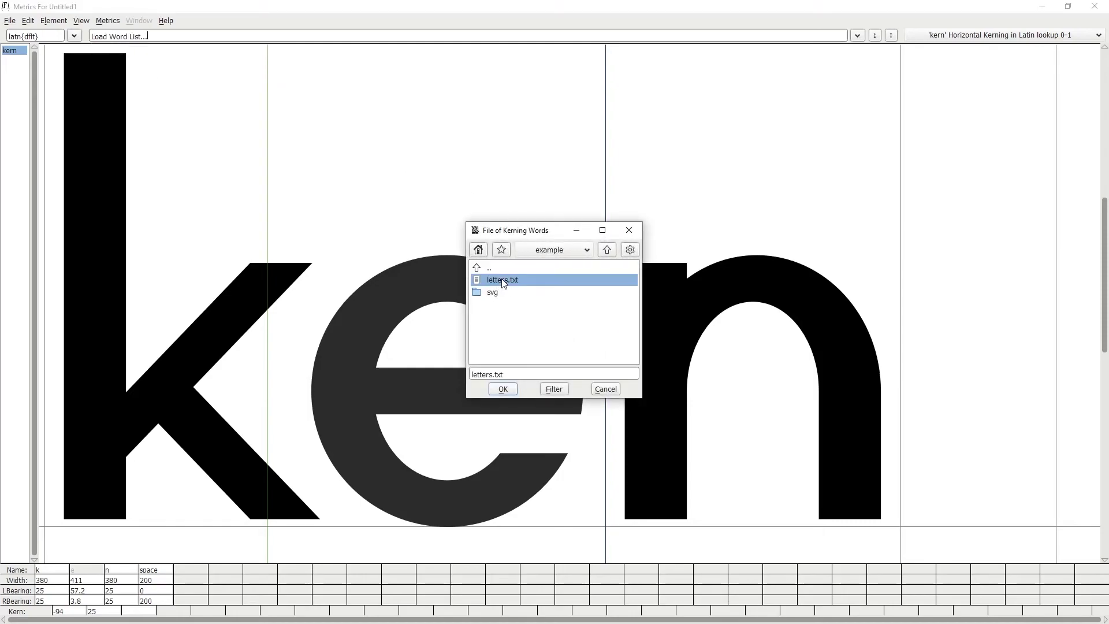
left_click(503, 390)
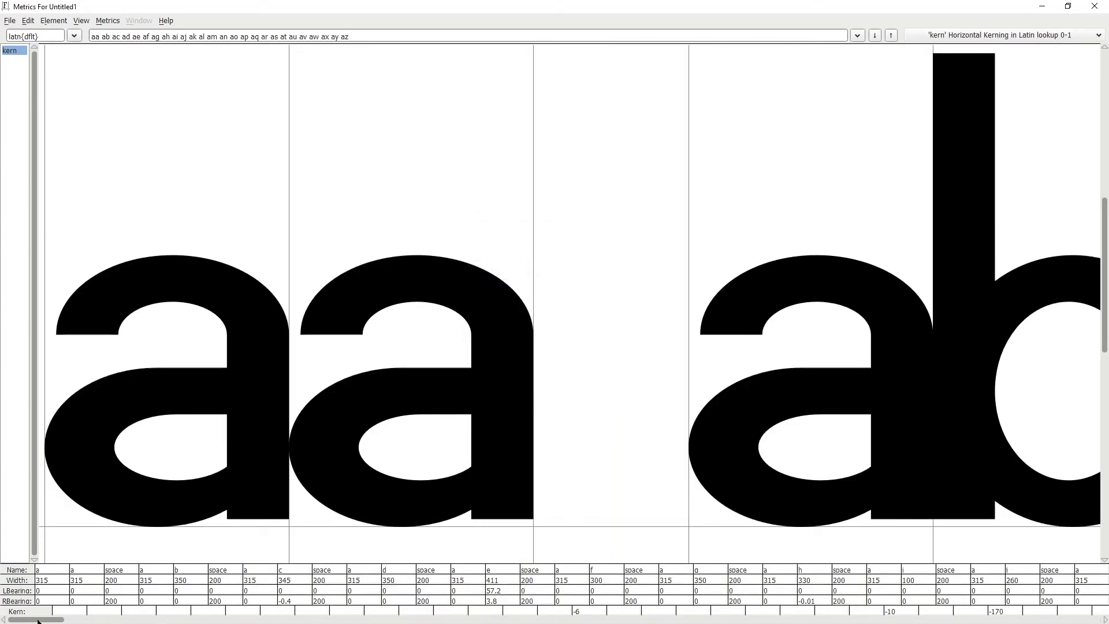
left_click_drag(48, 620, 395, 618)
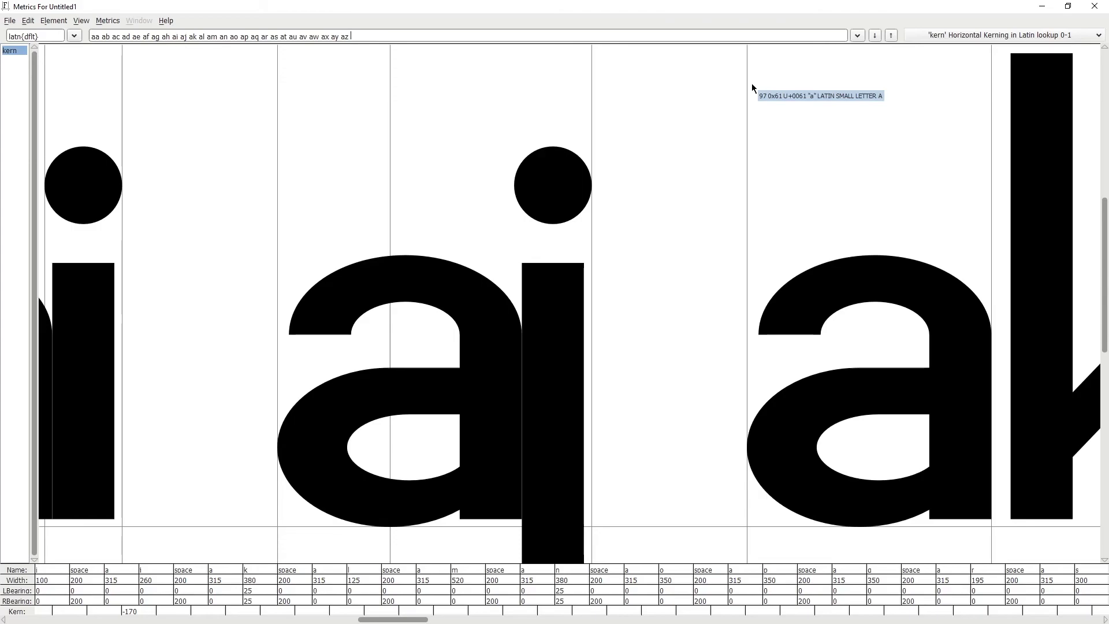
key("Down")
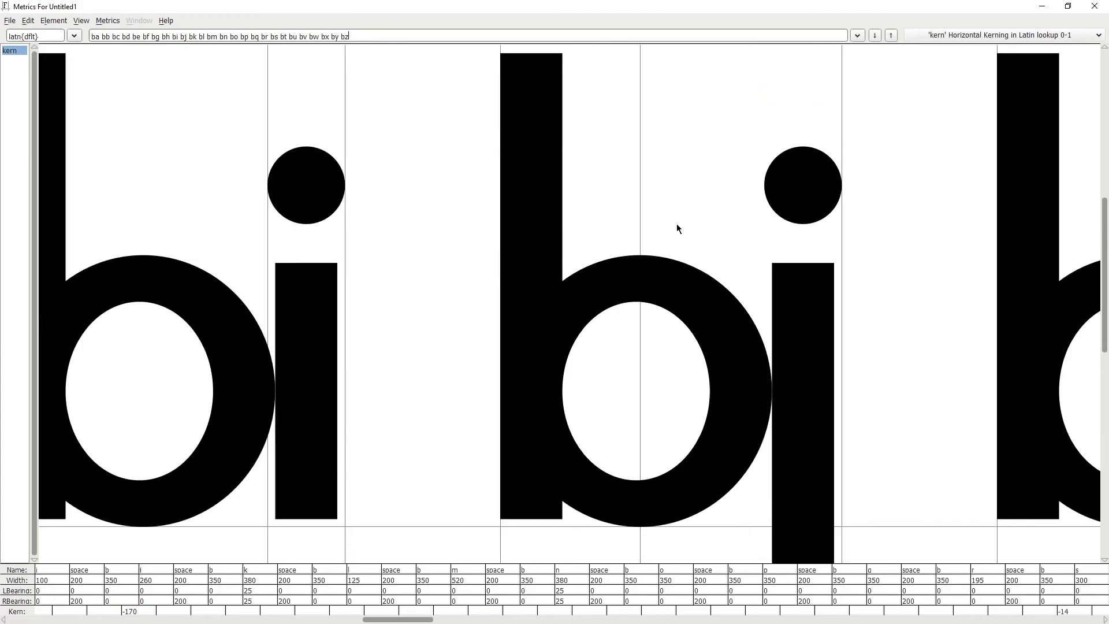
left_click_drag(400, 619, 39, 616)
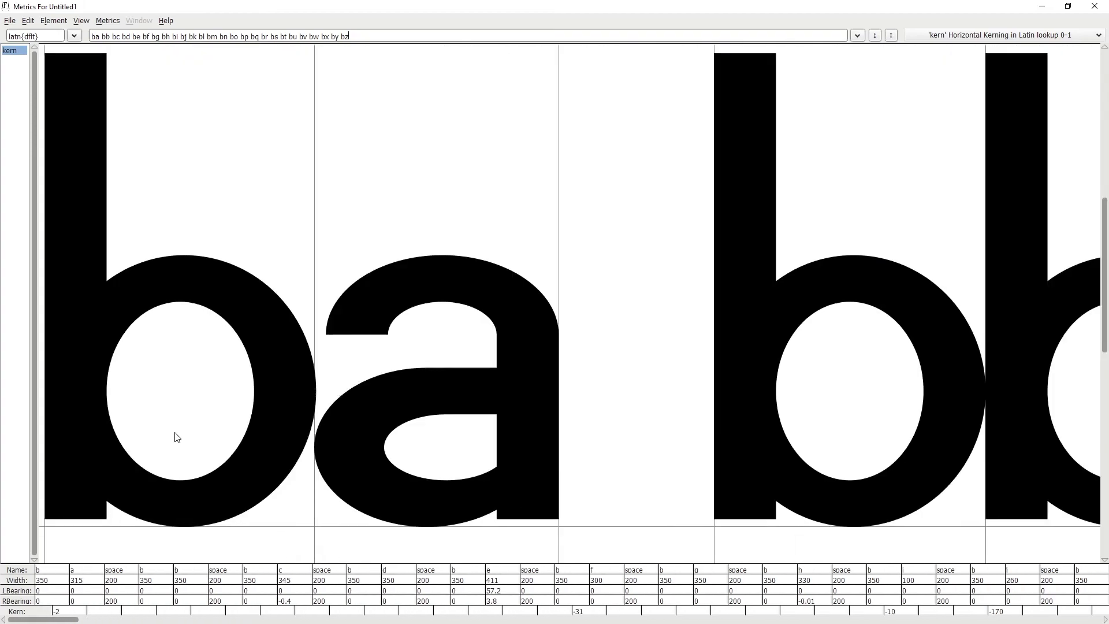
key("Down")
key("Up")
key("Up")
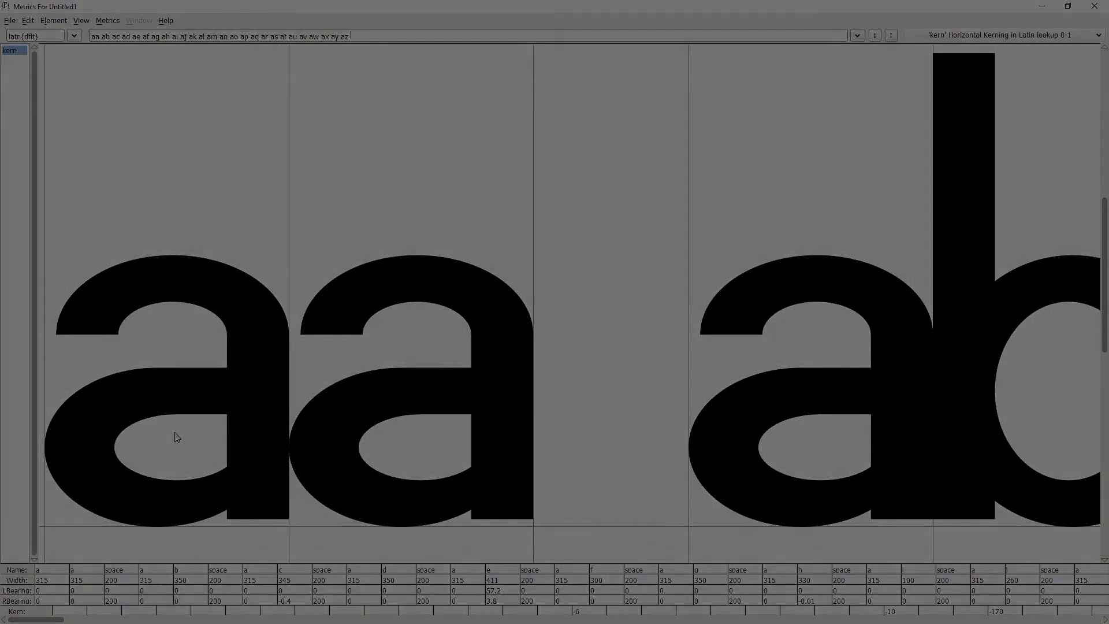